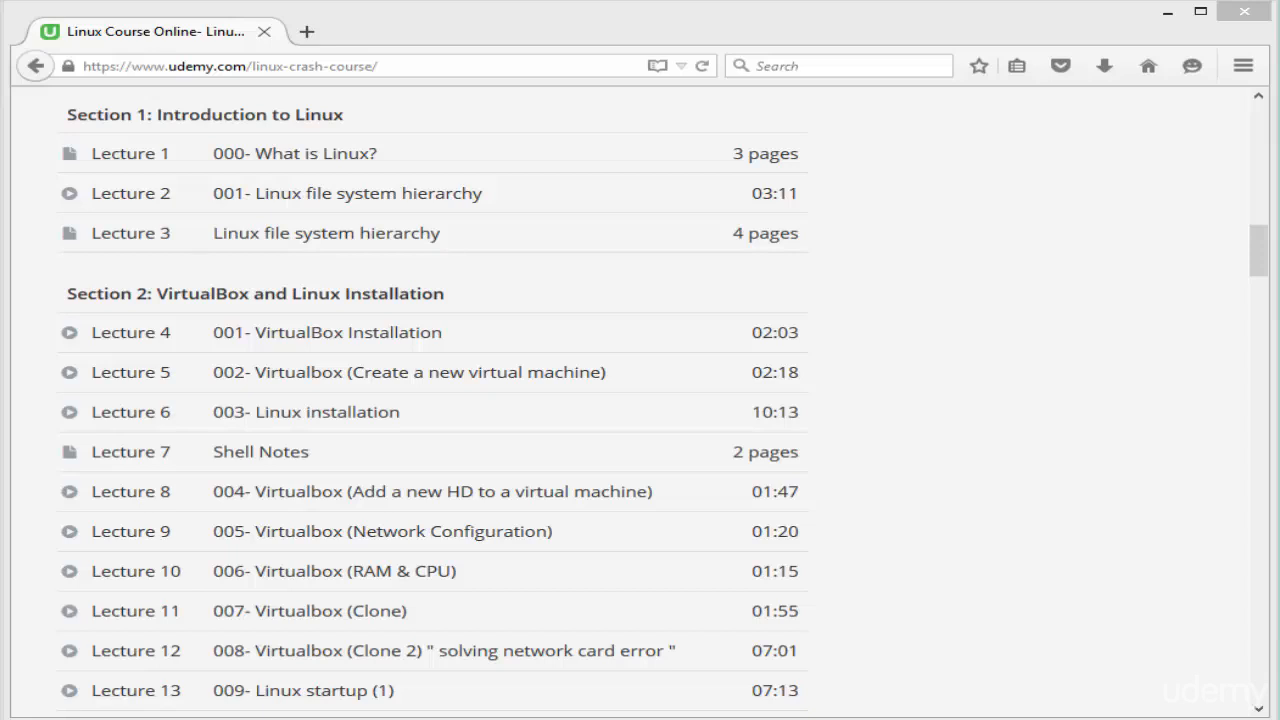
{"action": "left_click_drag", "start_coordinate": [168, 294], "coordinate": [425, 298]}
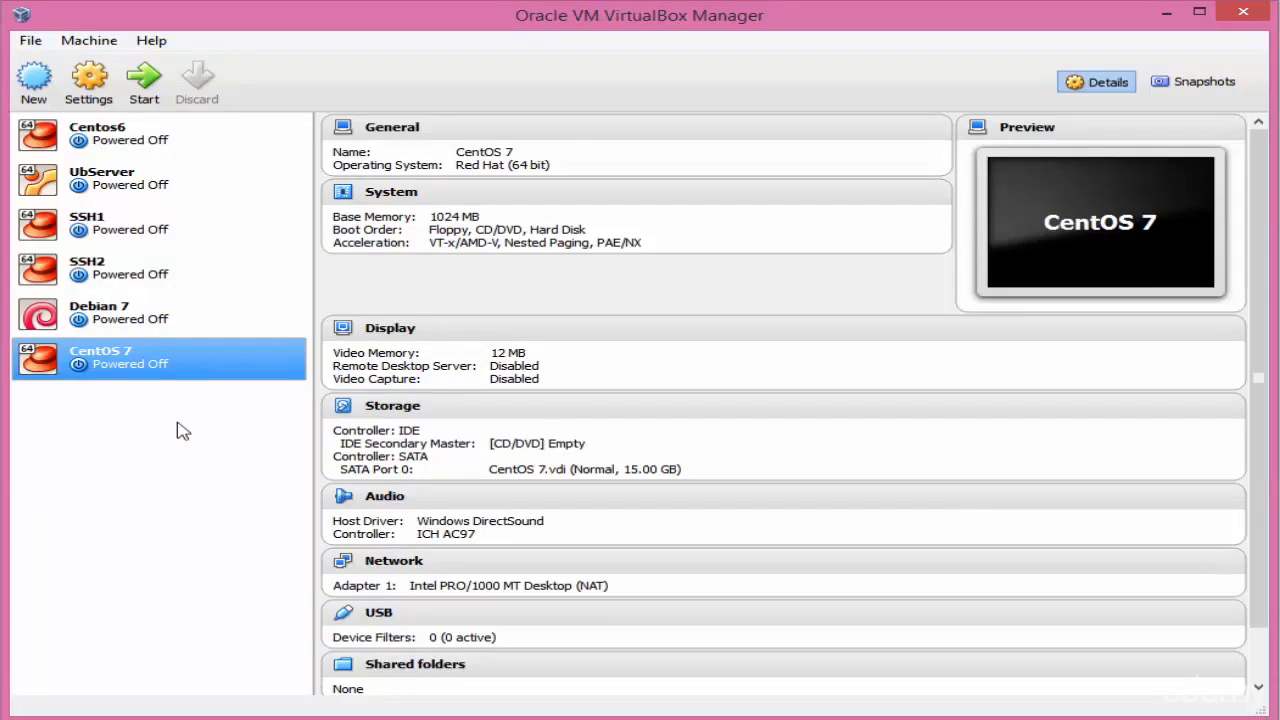
In VirtualBox Manager, start the CentOS 7 virtual machine with the CentOS-7-x86_64-DVD-1503-01 ISO as its start-up disk.
{"action": "right_click", "coordinate": [176, 370]}
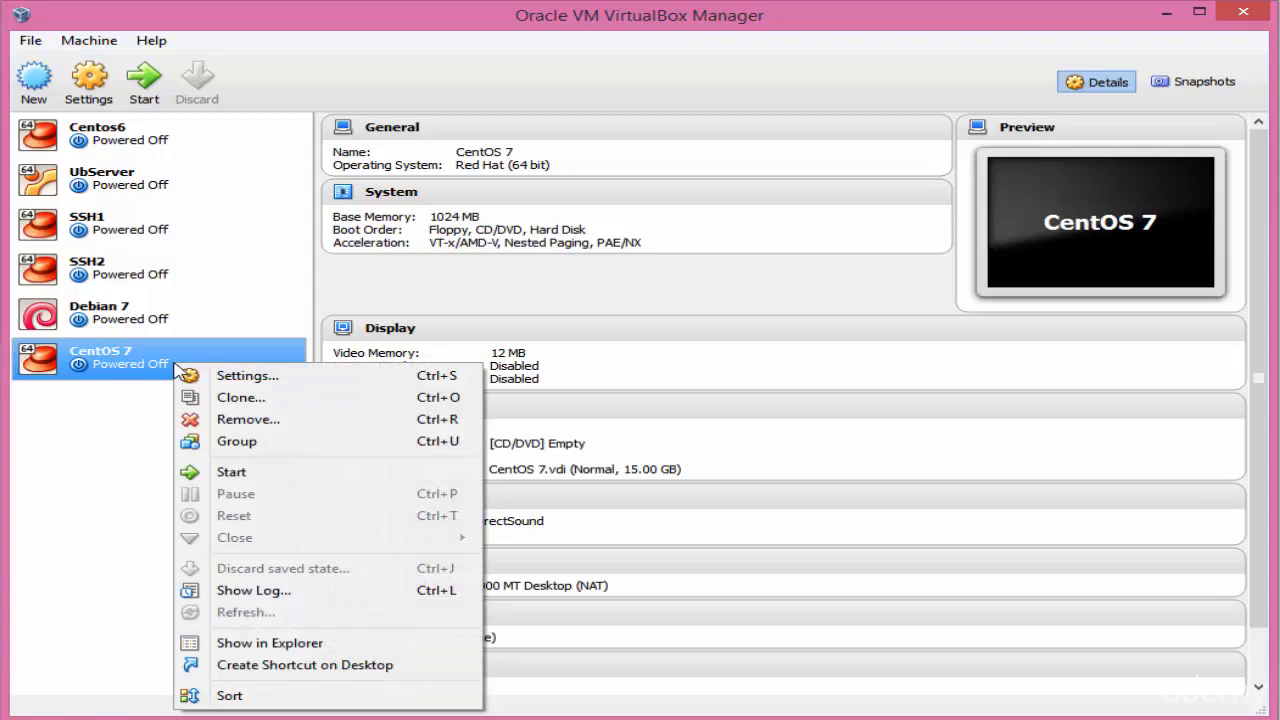
{"action": "left_click", "coordinate": [231, 472]}
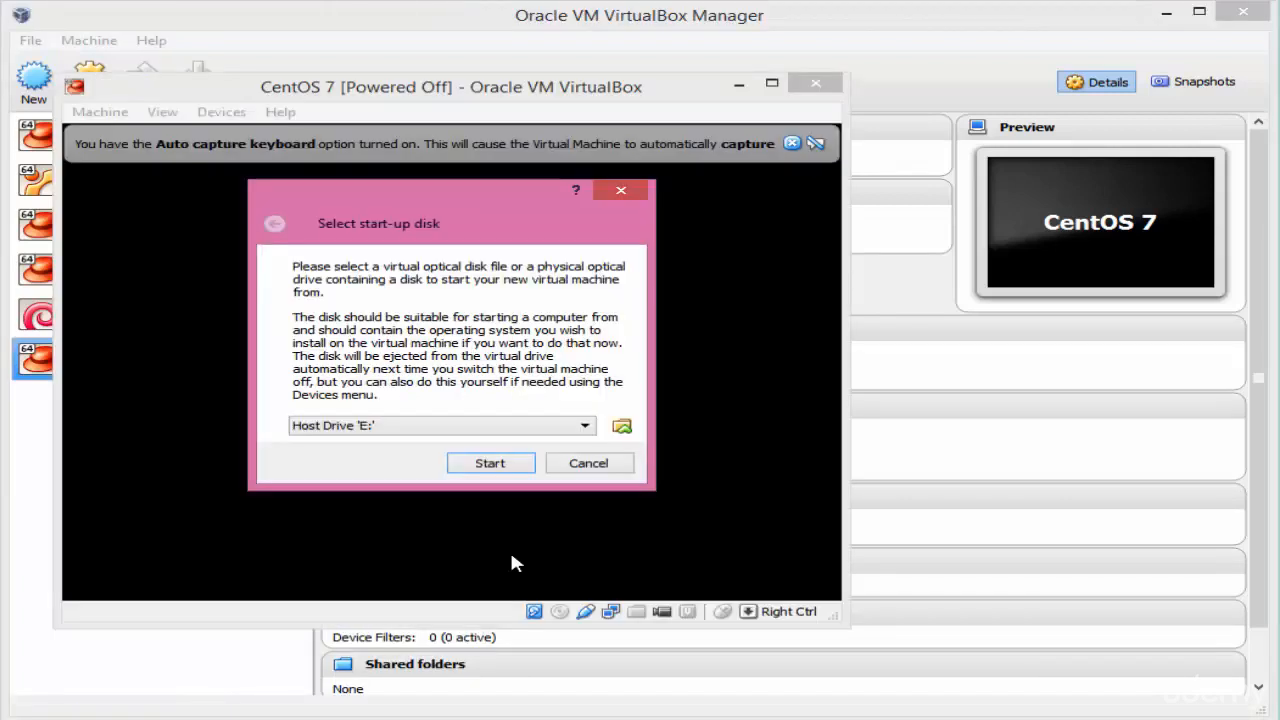
{"action": "left_click", "coordinate": [622, 427]}
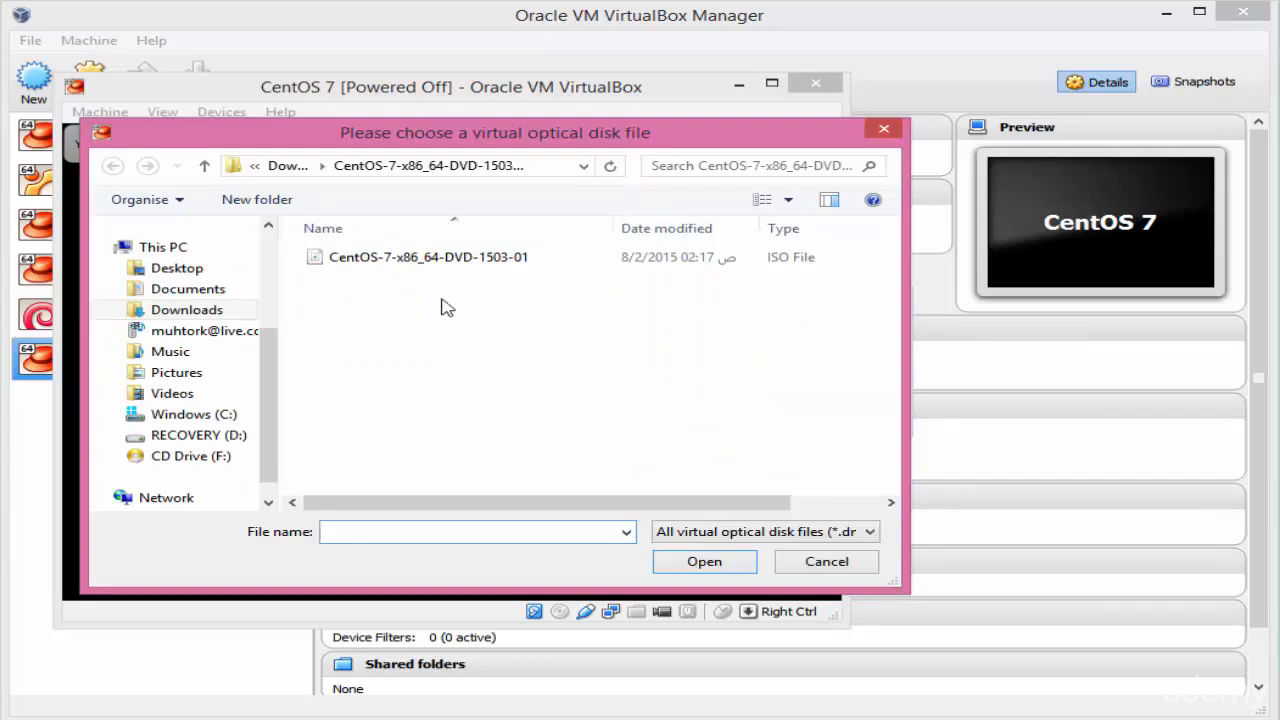
{"action": "left_click", "coordinate": [411, 262]}
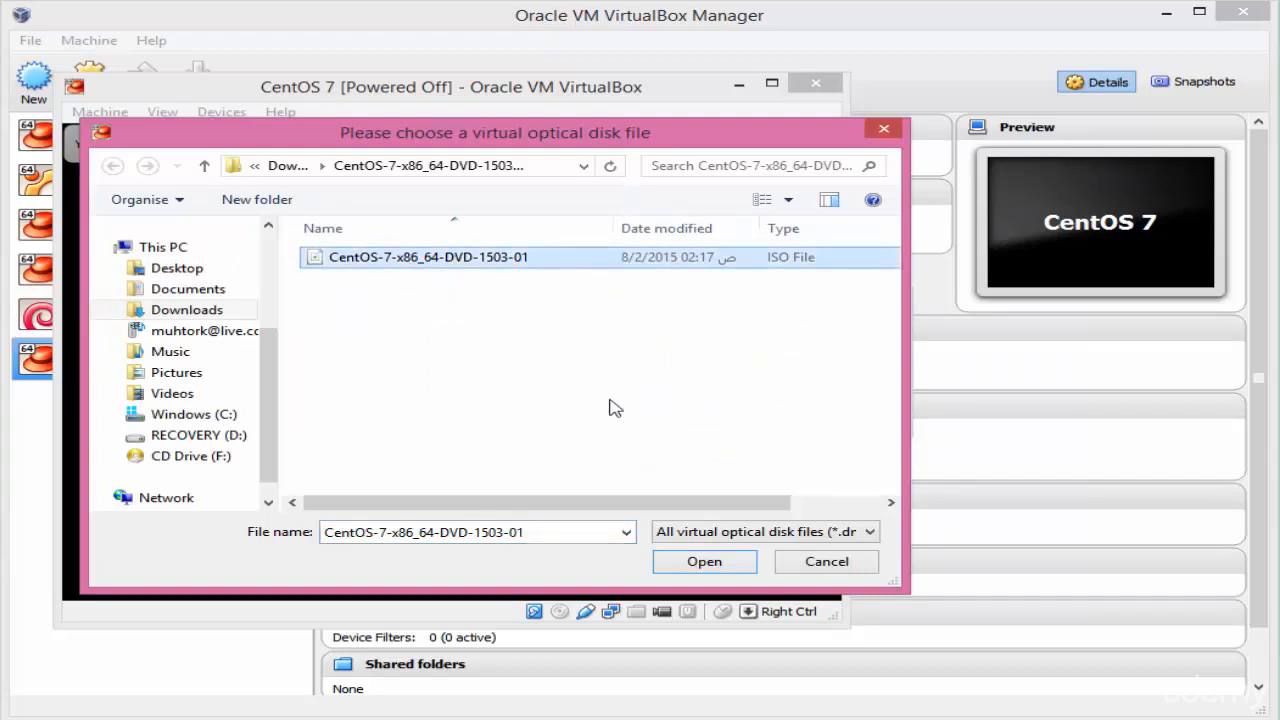
{"action": "left_click", "coordinate": [712, 562]}
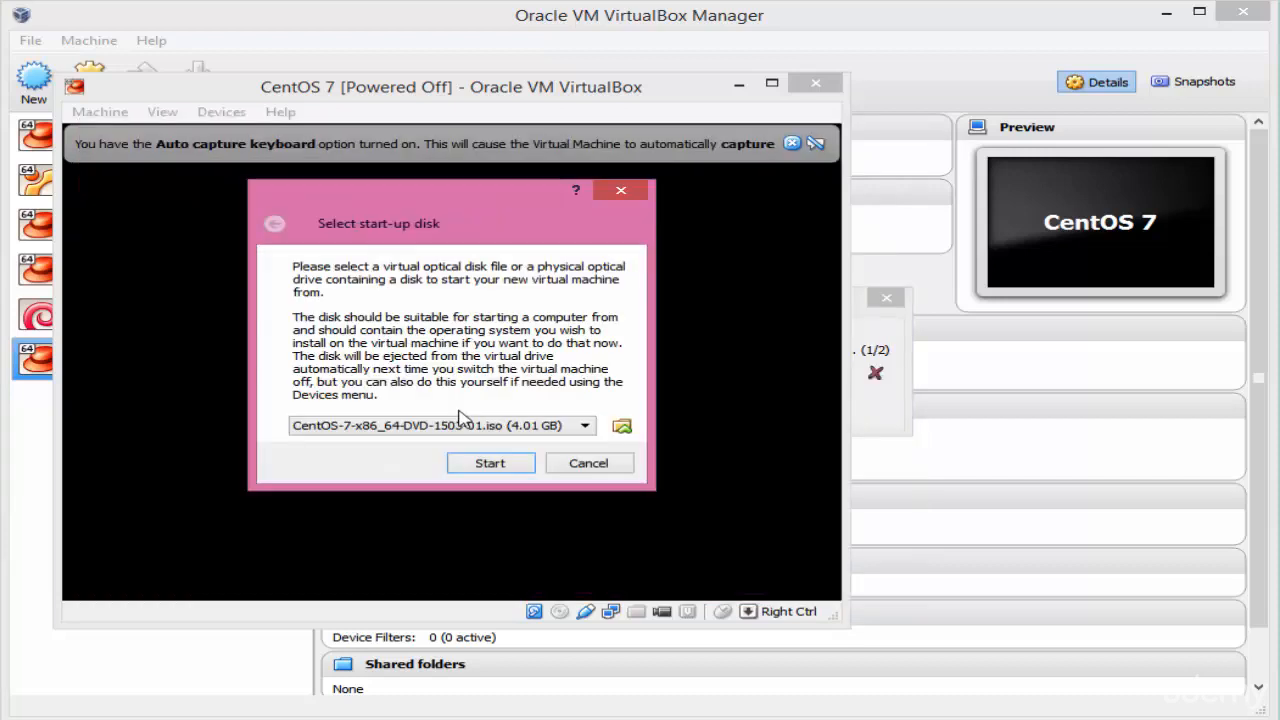
{"action": "left_click", "coordinate": [491, 464]}
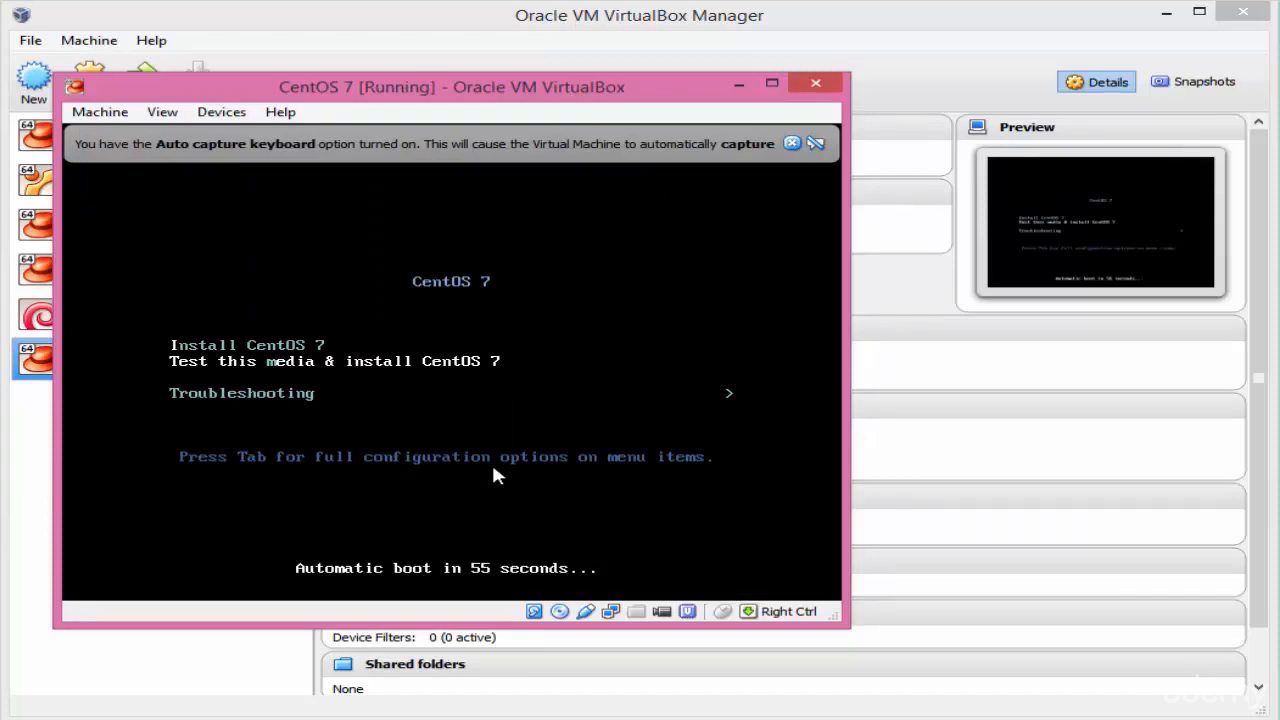
Boot into Install CentOS 7 without the media test and continue with English (United States) as the installation language.
{"action": "key", "text": "Up"}
{"action": "key", "text": "Return"}
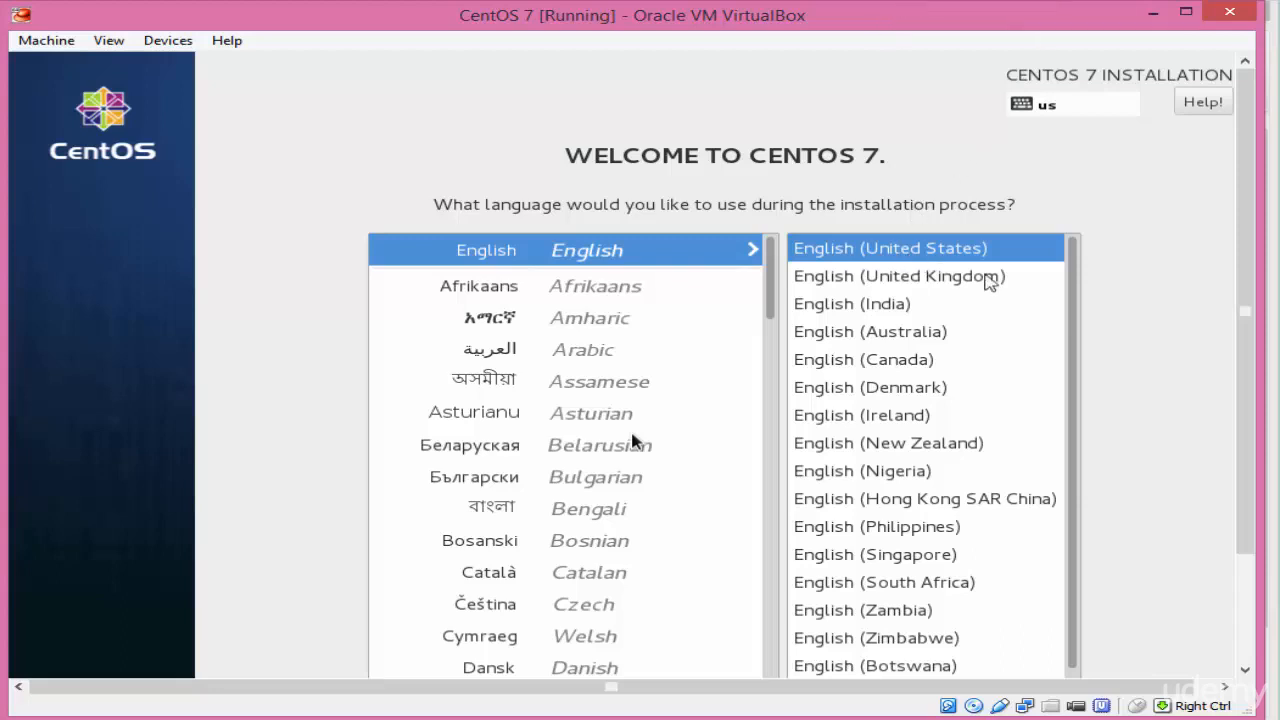
{"action": "scroll", "coordinate": [1258, 312], "scroll_direction": "down", "scroll_amount": 3}
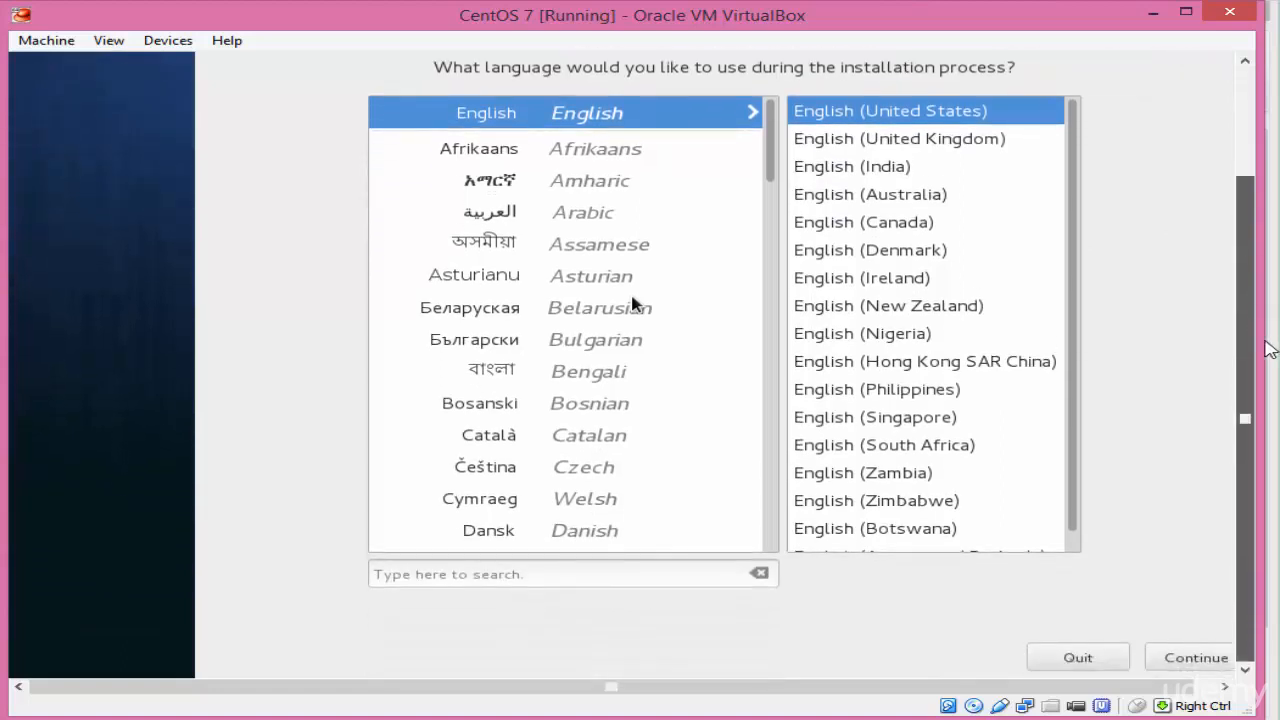
{"action": "left_click", "coordinate": [1196, 657]}
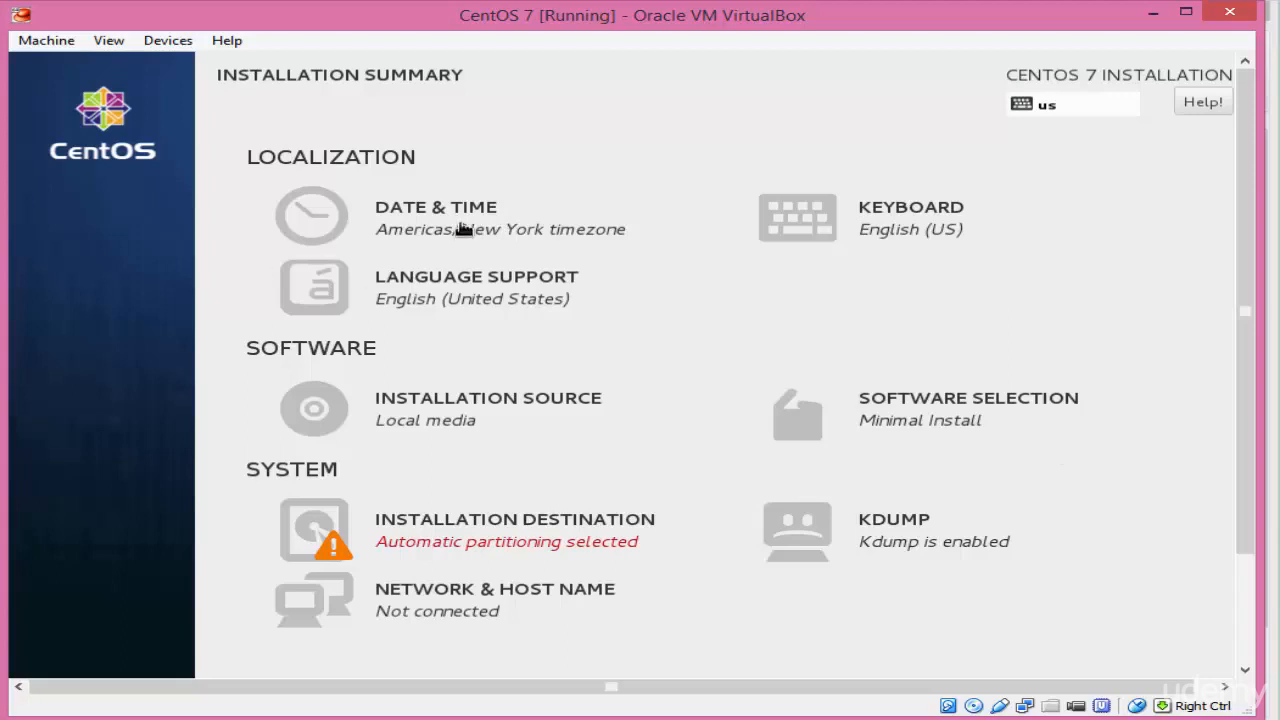
Set the installation's time zone to region Africa, city Cairo.
{"action": "left_click", "coordinate": [422, 218]}
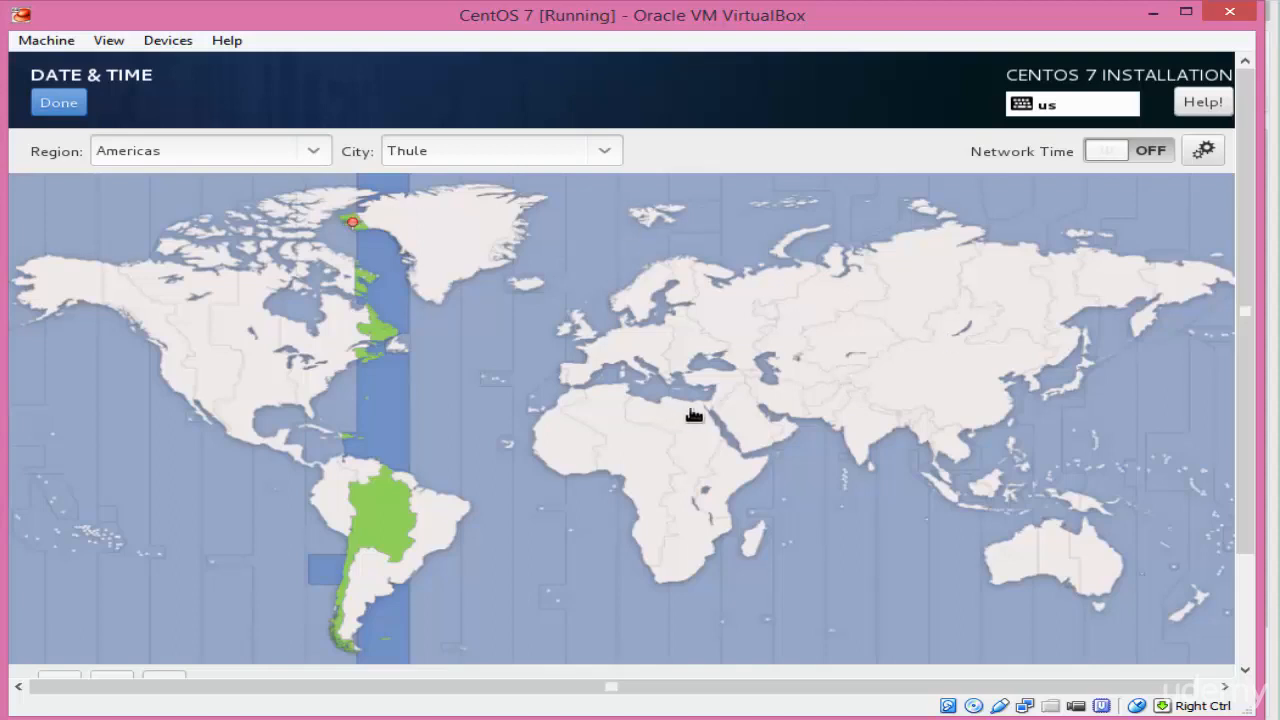
{"action": "left_click", "coordinate": [694, 414]}
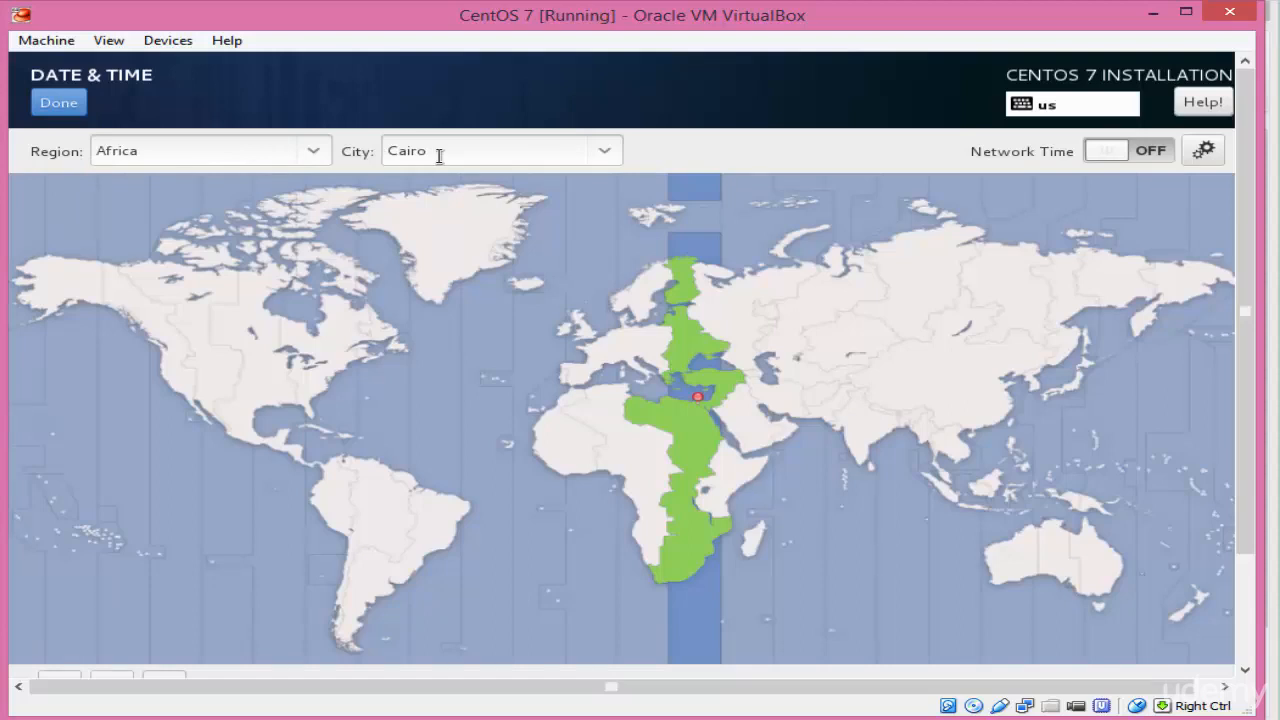
{"action": "left_click", "coordinate": [314, 154]}
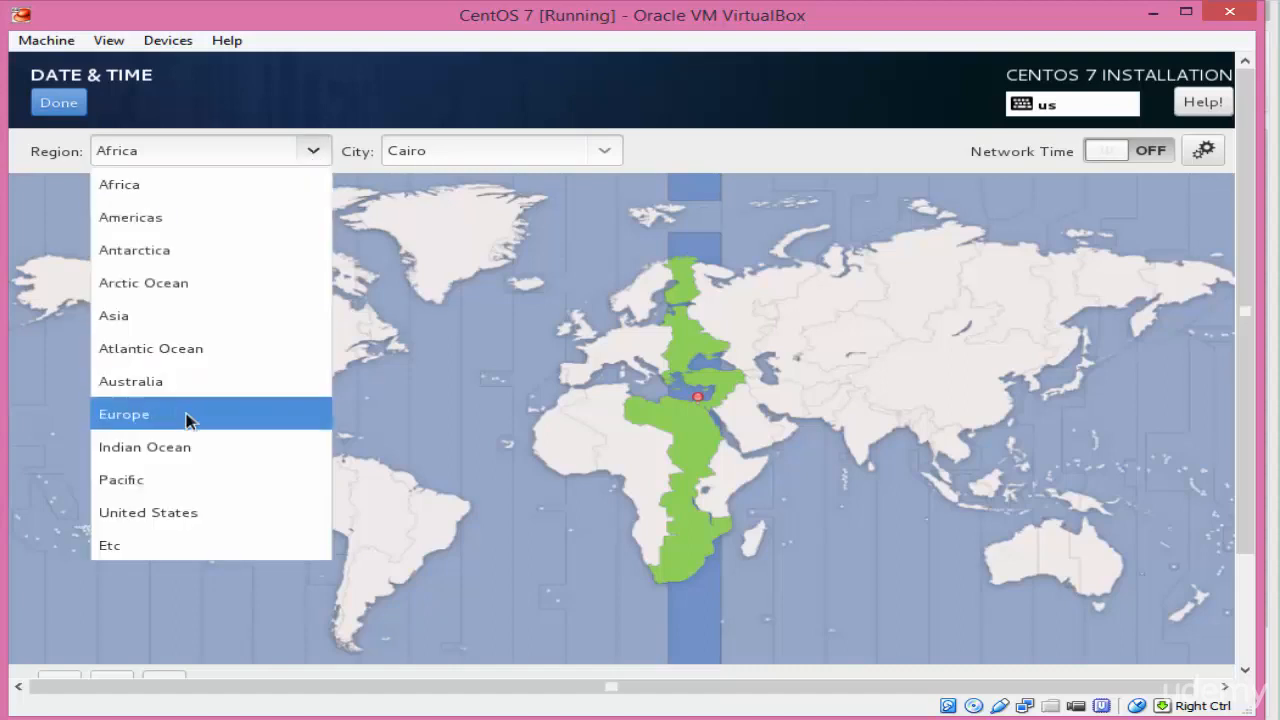
{"action": "left_click", "coordinate": [154, 186]}
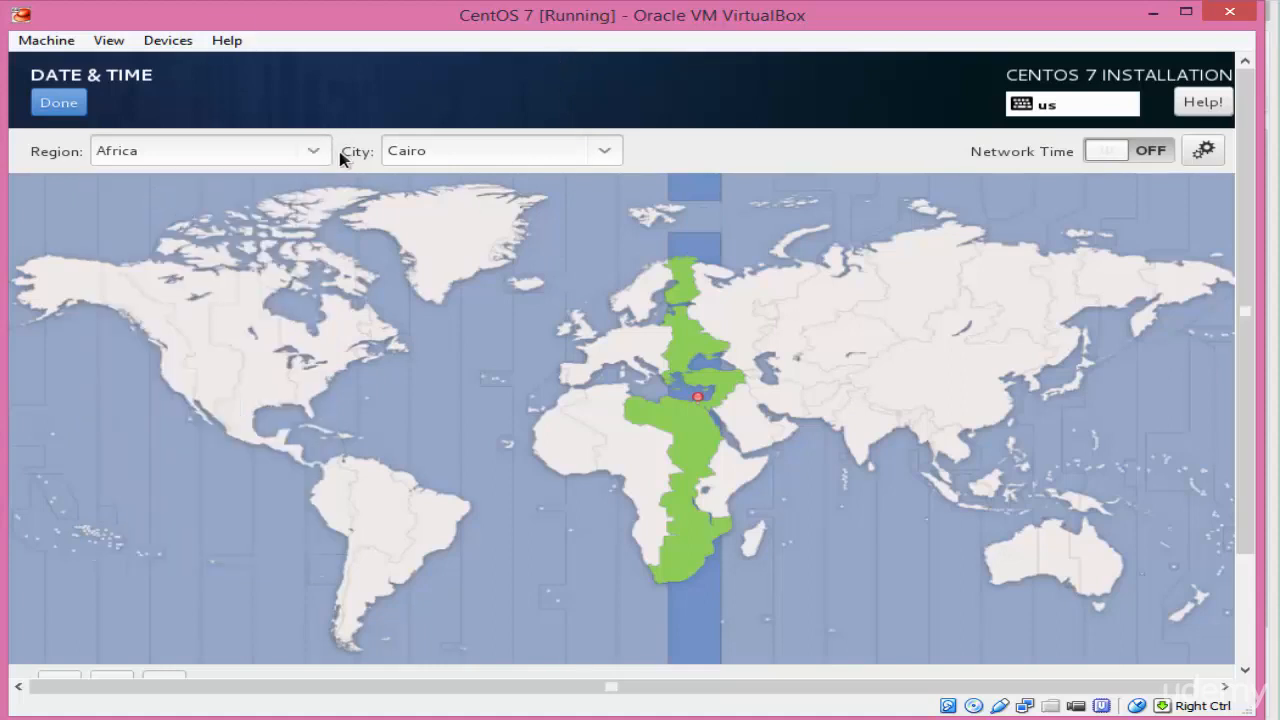
{"action": "left_click", "coordinate": [606, 155]}
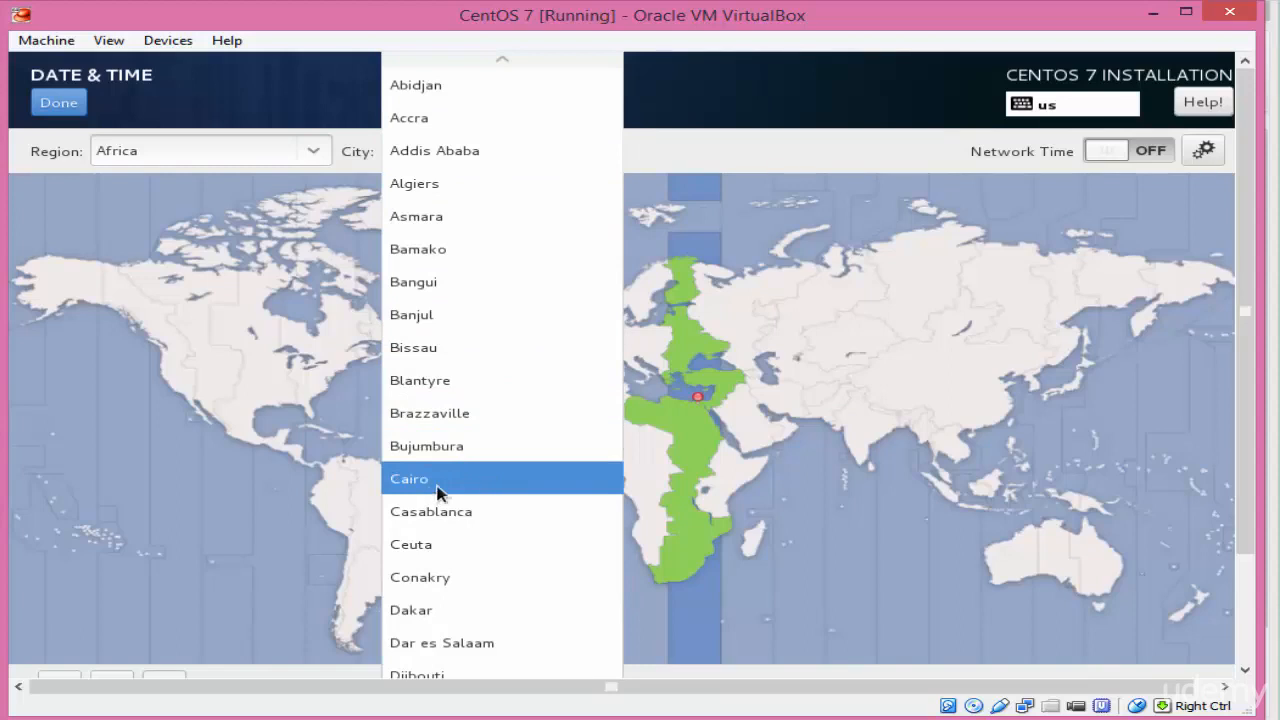
{"action": "left_click", "coordinate": [470, 480]}
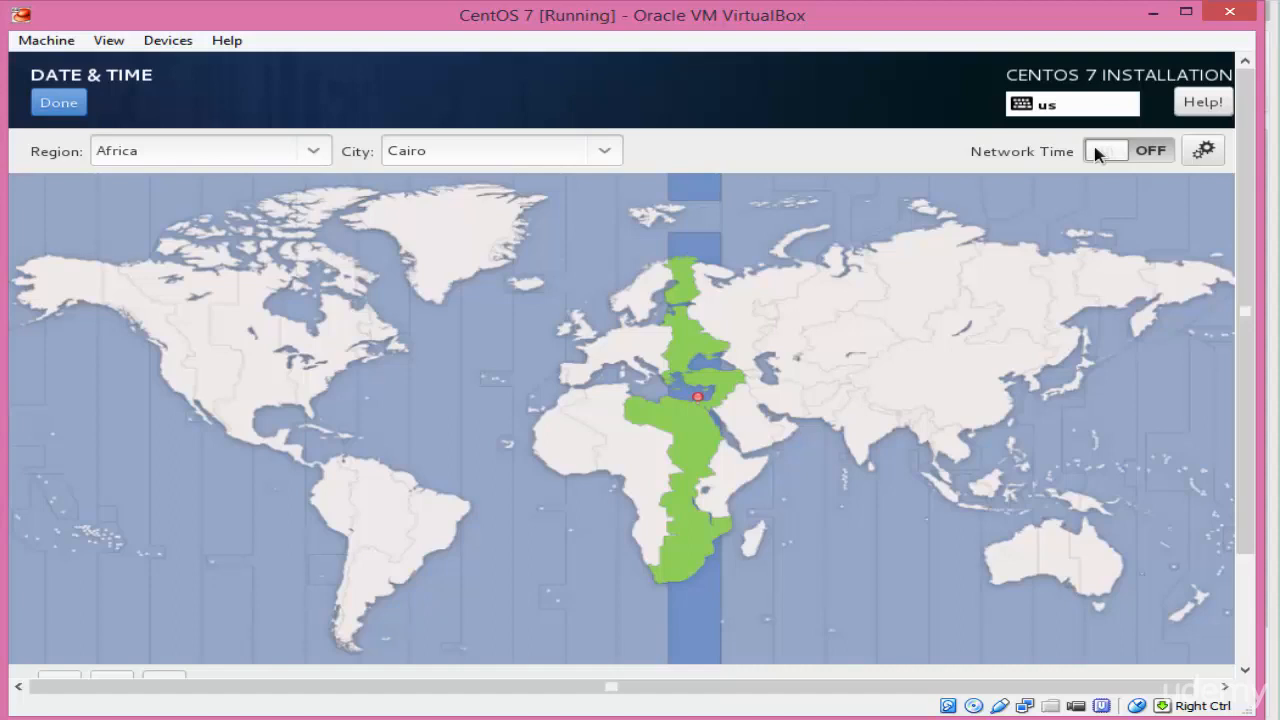
Try to turn on network time, switch the clock to AM/PM format and finish the date and time settings.
{"action": "left_click", "coordinate": [1097, 152]}
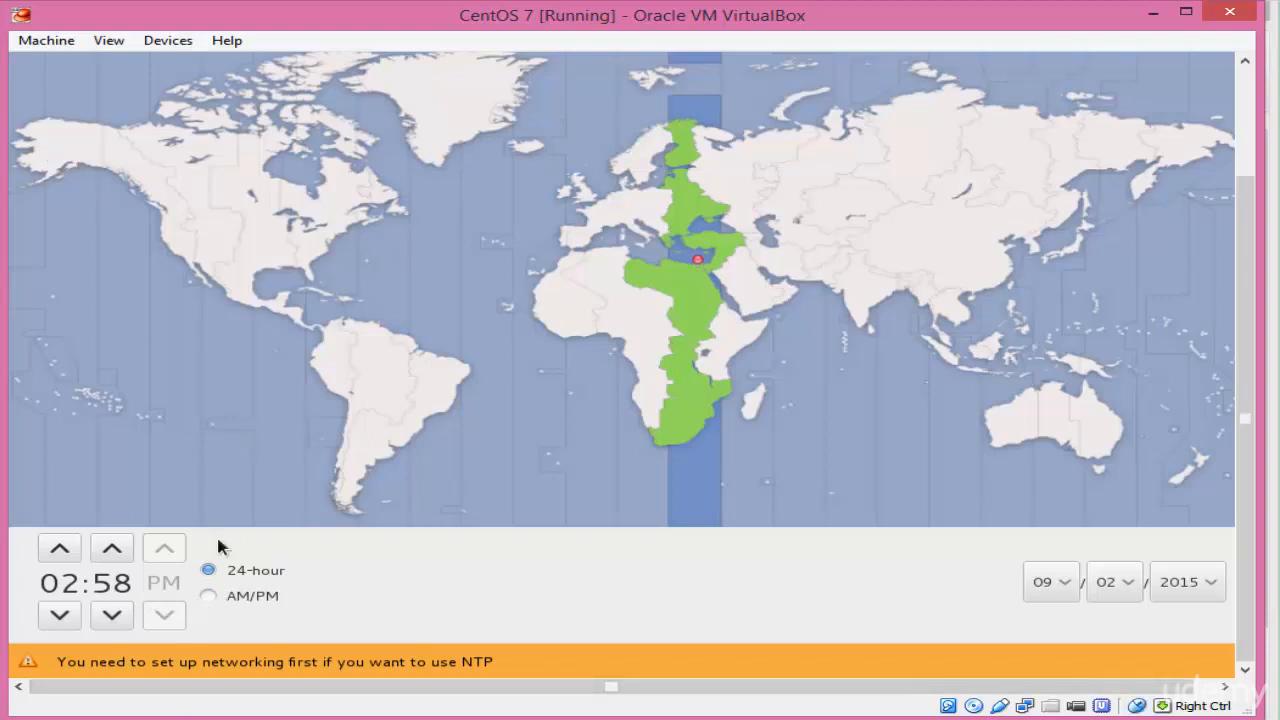
{"action": "left_click", "coordinate": [208, 595]}
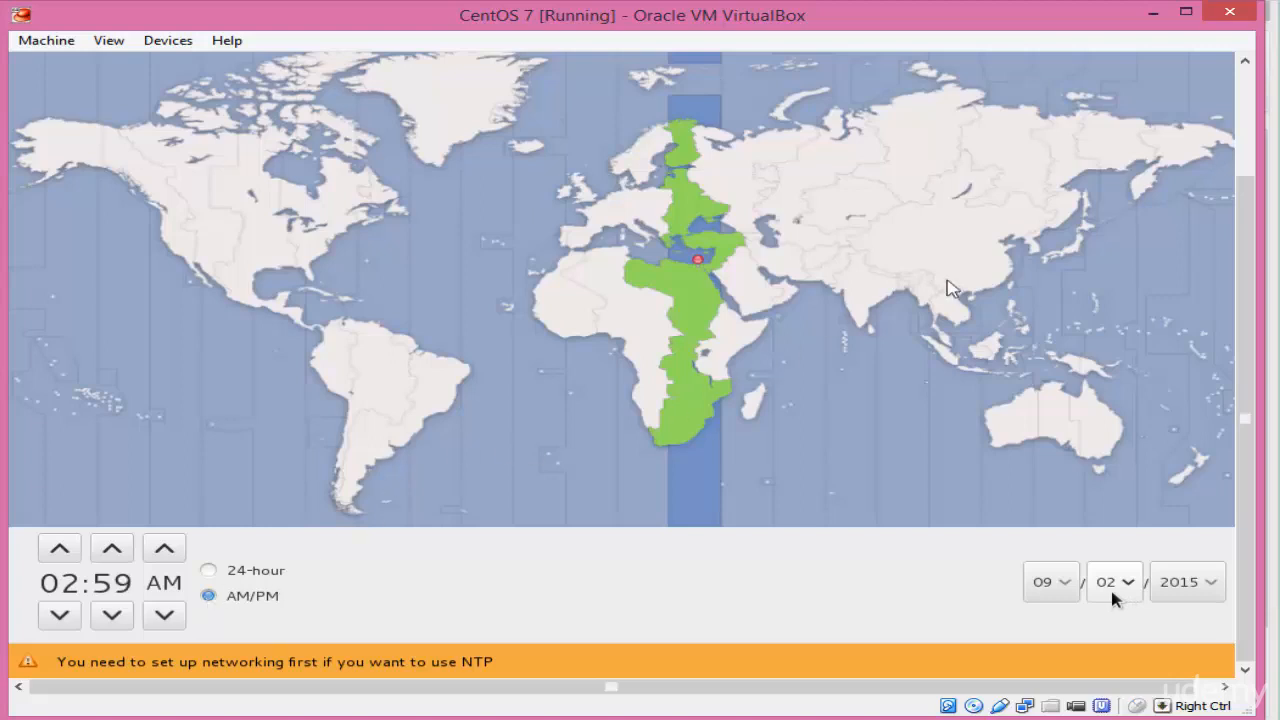
{"action": "scroll", "coordinate": [1243, 241], "scroll_direction": "up", "scroll_amount": 3}
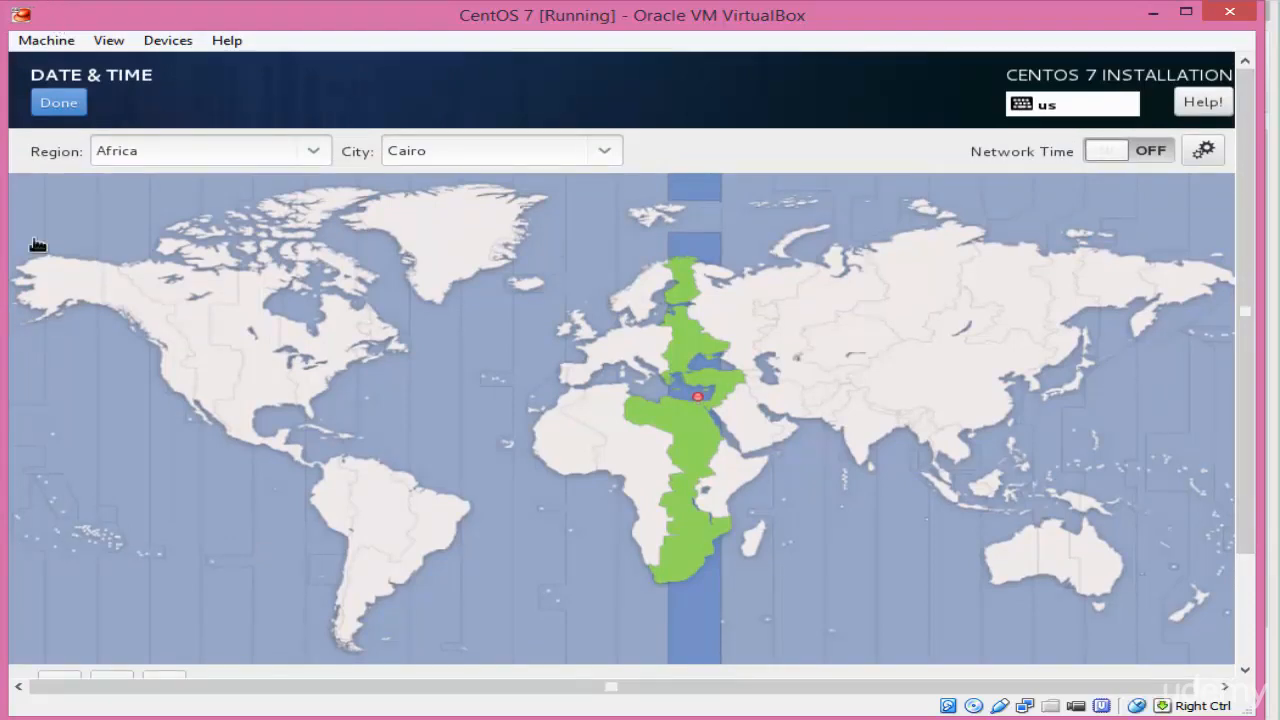
{"action": "left_click", "coordinate": [78, 106]}
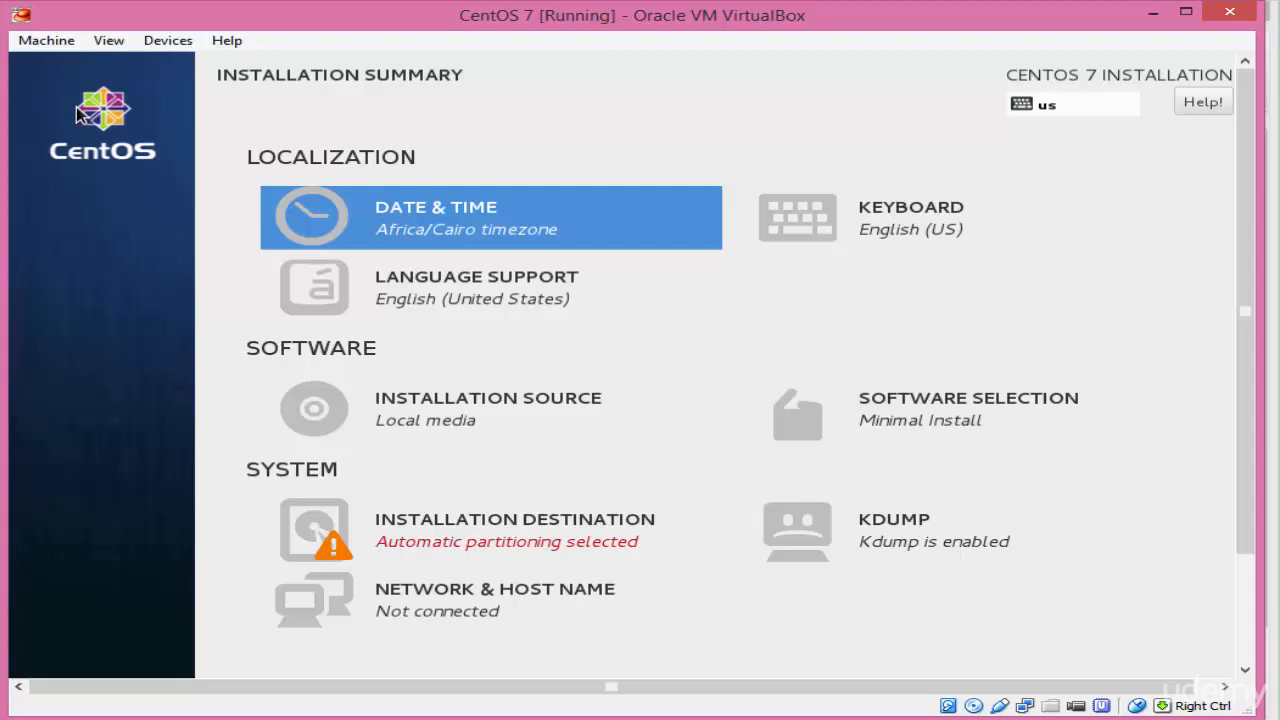
Add Arabic language support for Egypt, العربية (مصر), to the languages being installed.
{"action": "left_click", "coordinate": [486, 287]}
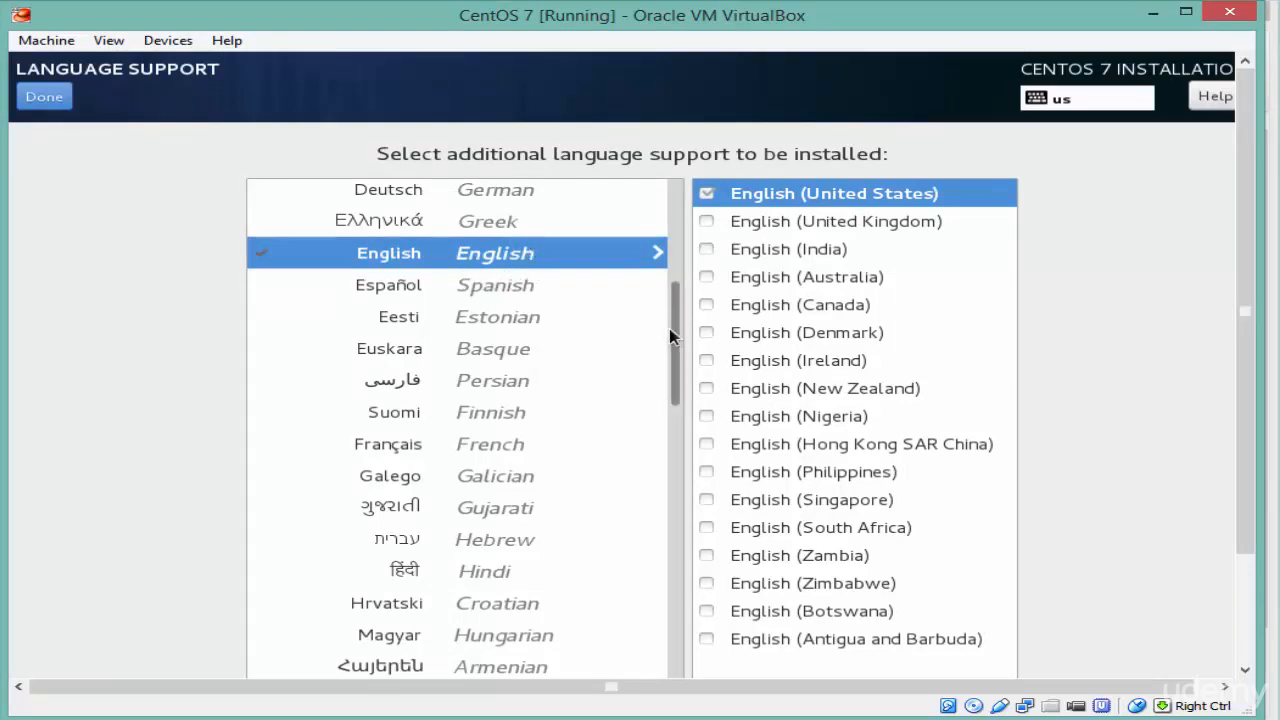
{"action": "left_click_drag", "start_coordinate": [674, 337], "coordinate": [690, 214]}
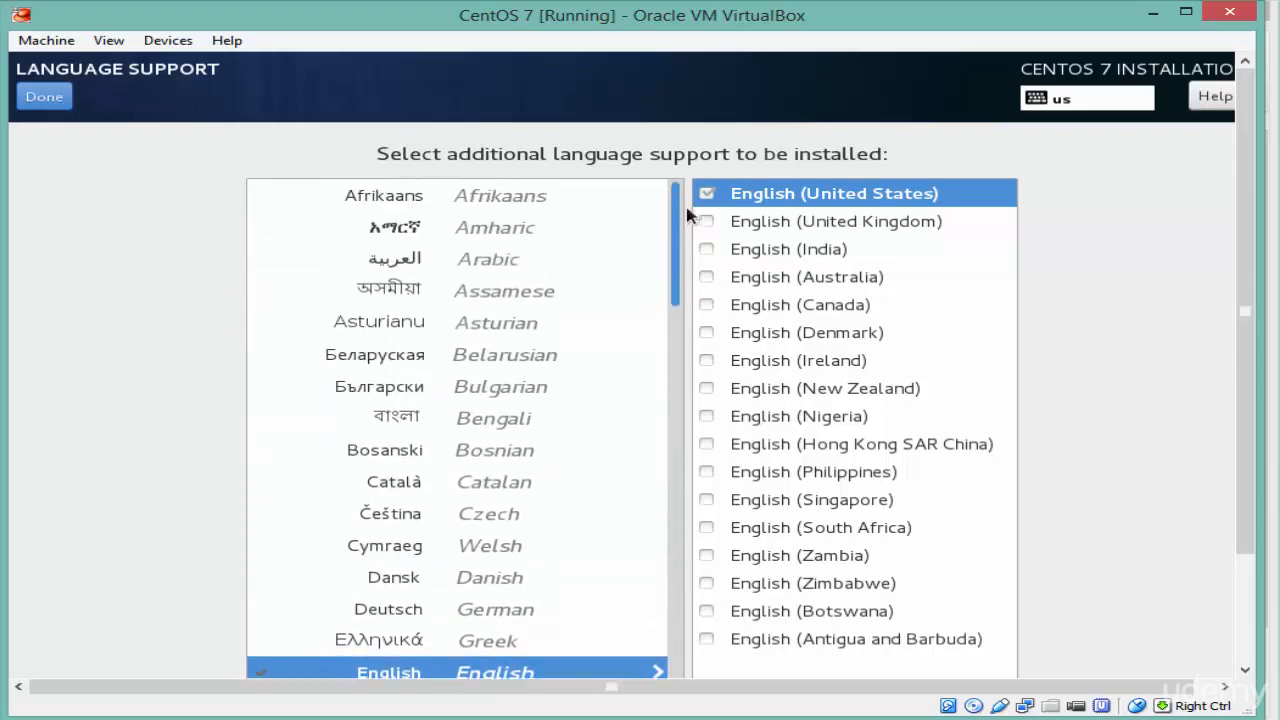
{"action": "left_click", "coordinate": [380, 268]}
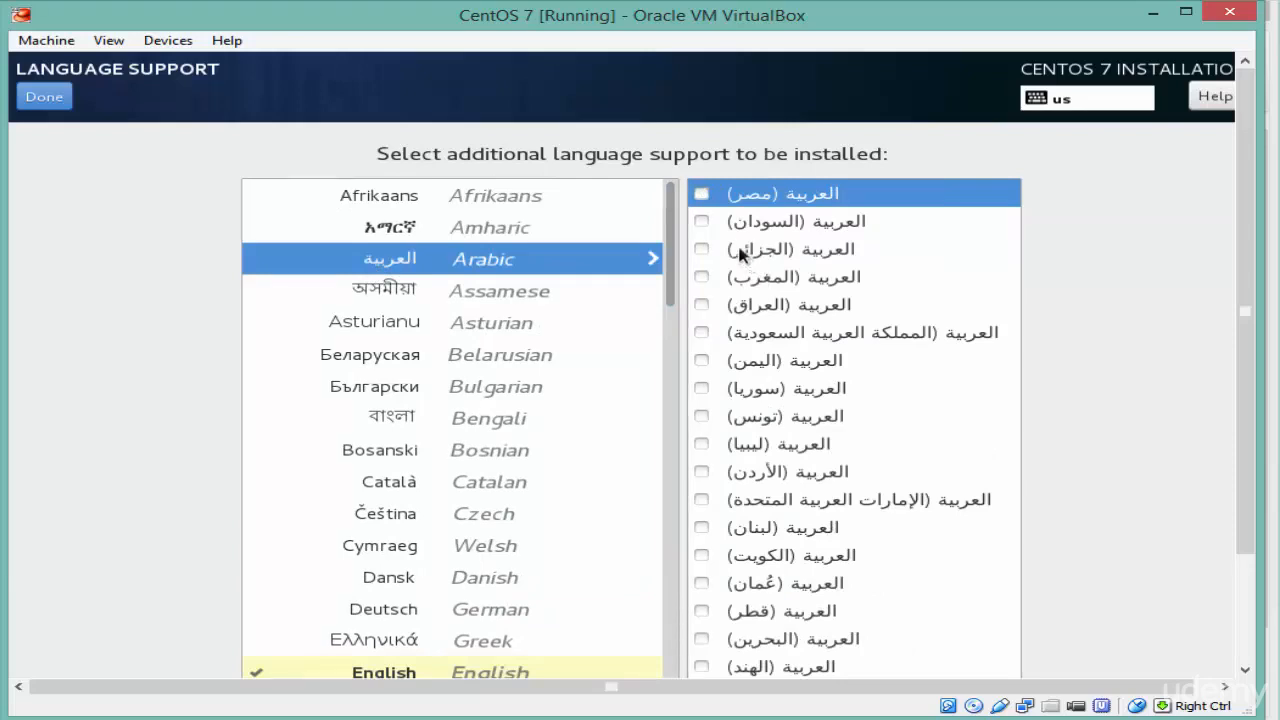
{"action": "left_click", "coordinate": [702, 195]}
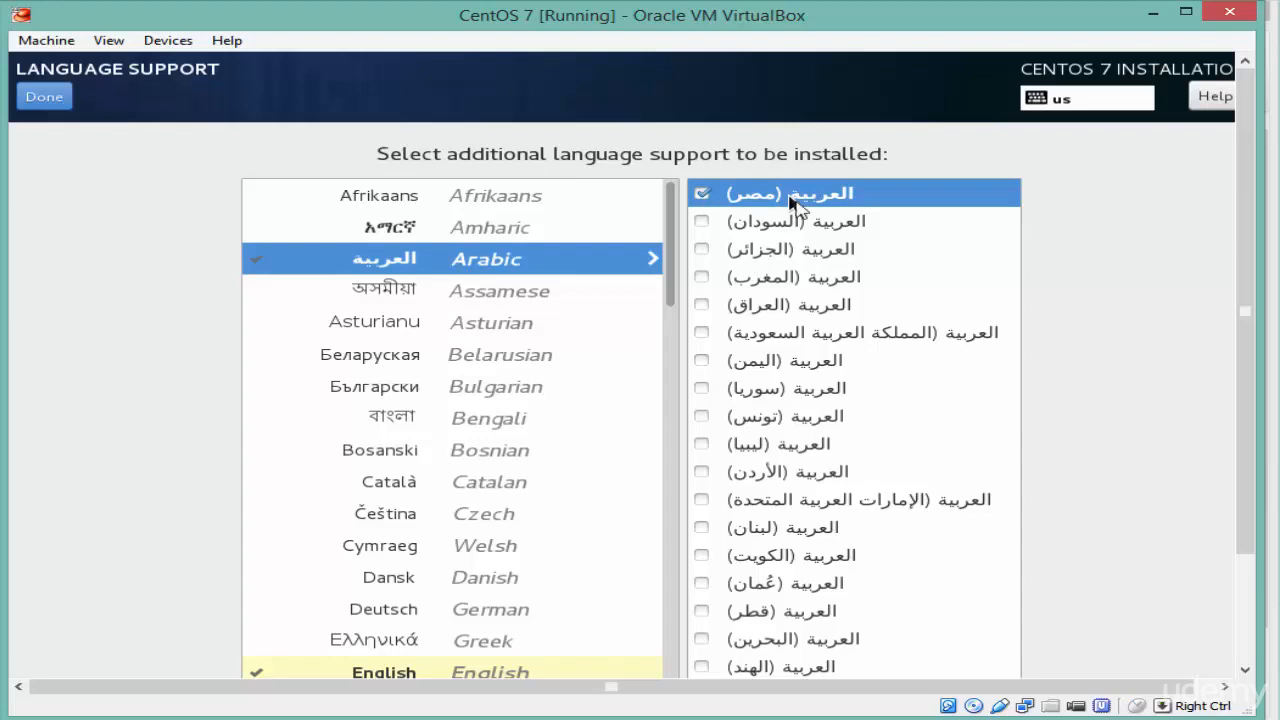
Search the languages for "german", add Deutsch (Deutschland) support and finish the language support settings.
{"action": "left_click_drag", "start_coordinate": [1245, 315], "coordinate": [1240, 445]}
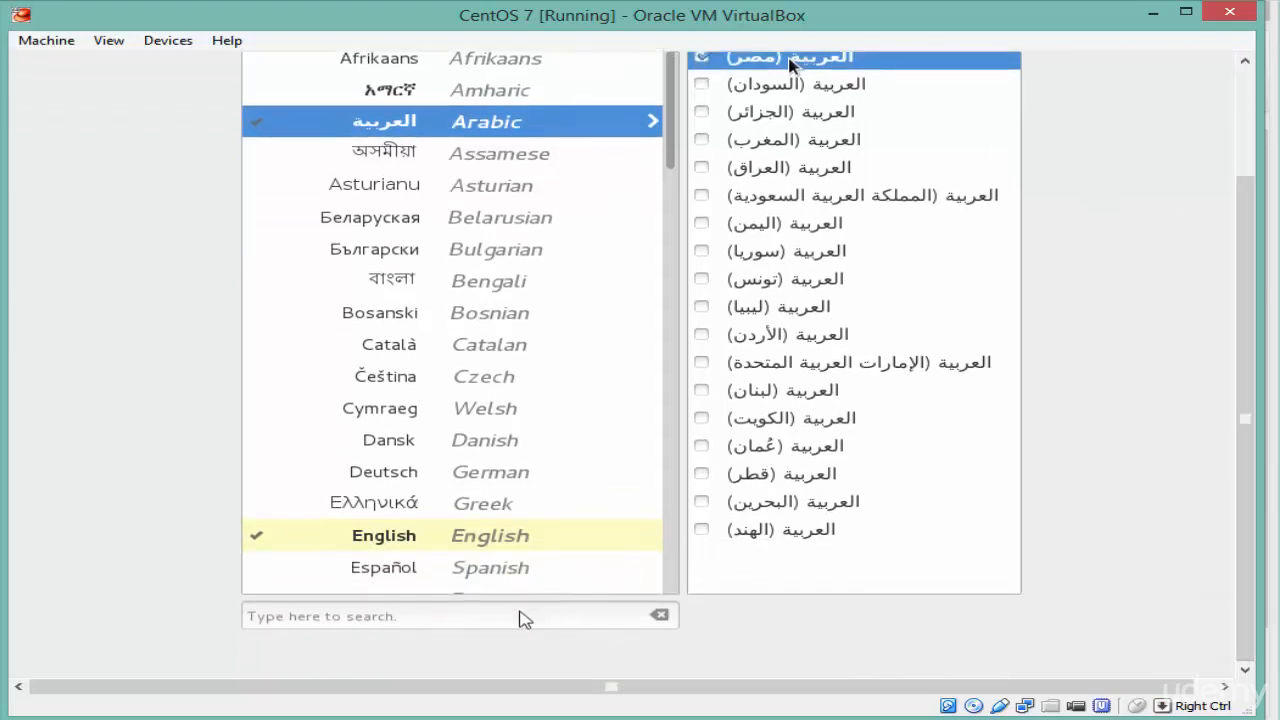
{"action": "left_click", "coordinate": [376, 620]}
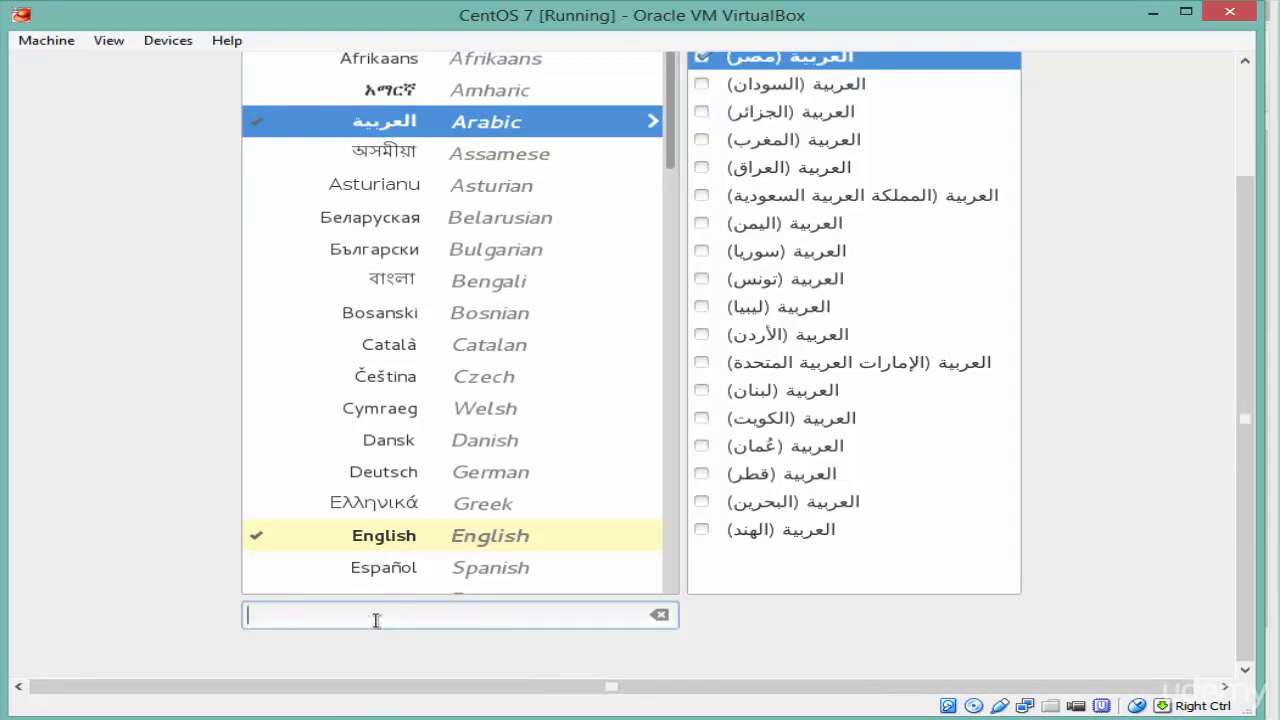
{"action": "type", "text": "germa"}
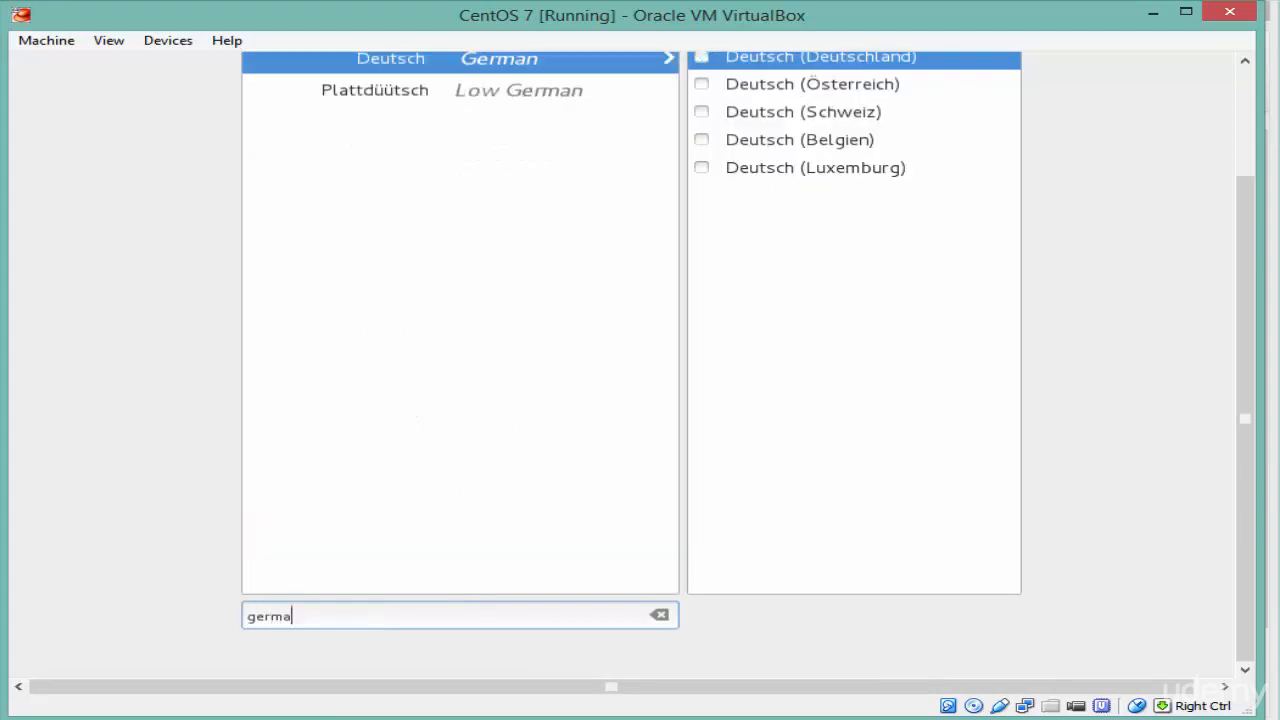
{"action": "type", "text": "n"}
{"action": "scroll", "coordinate": [1245, 308], "scroll_direction": "up", "scroll_amount": 3}
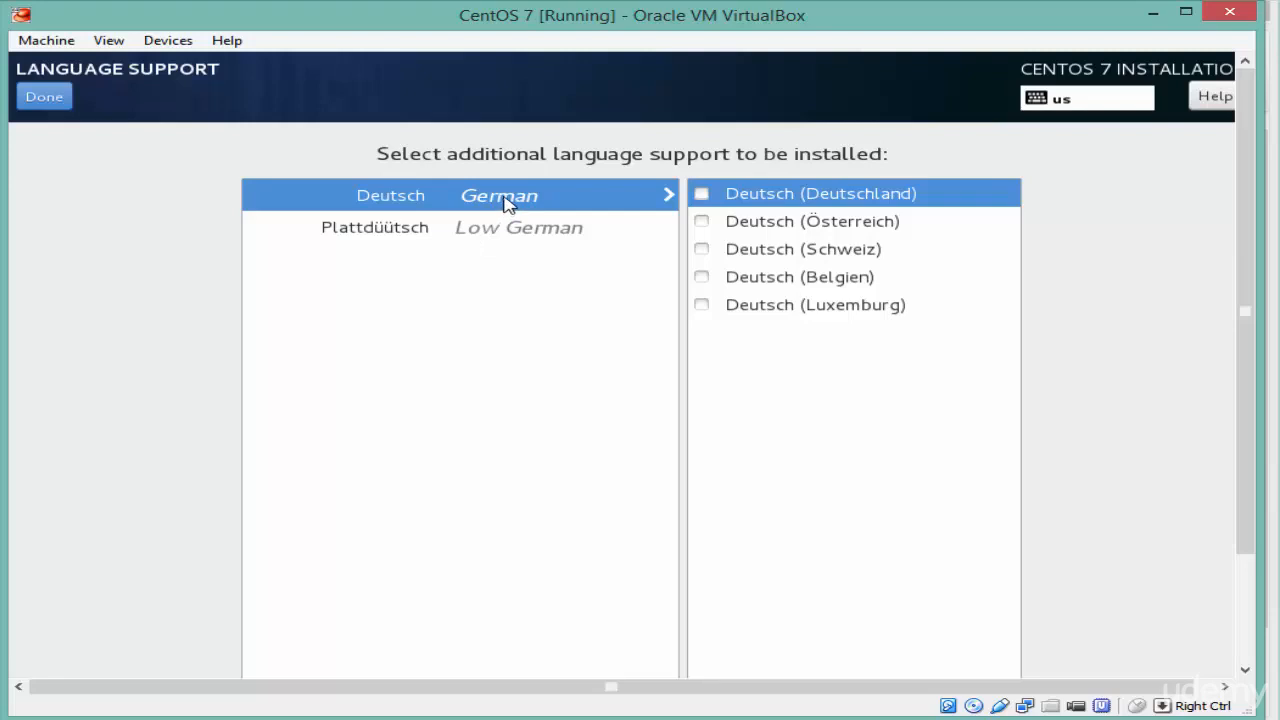
{"action": "left_click", "coordinate": [701, 197]}
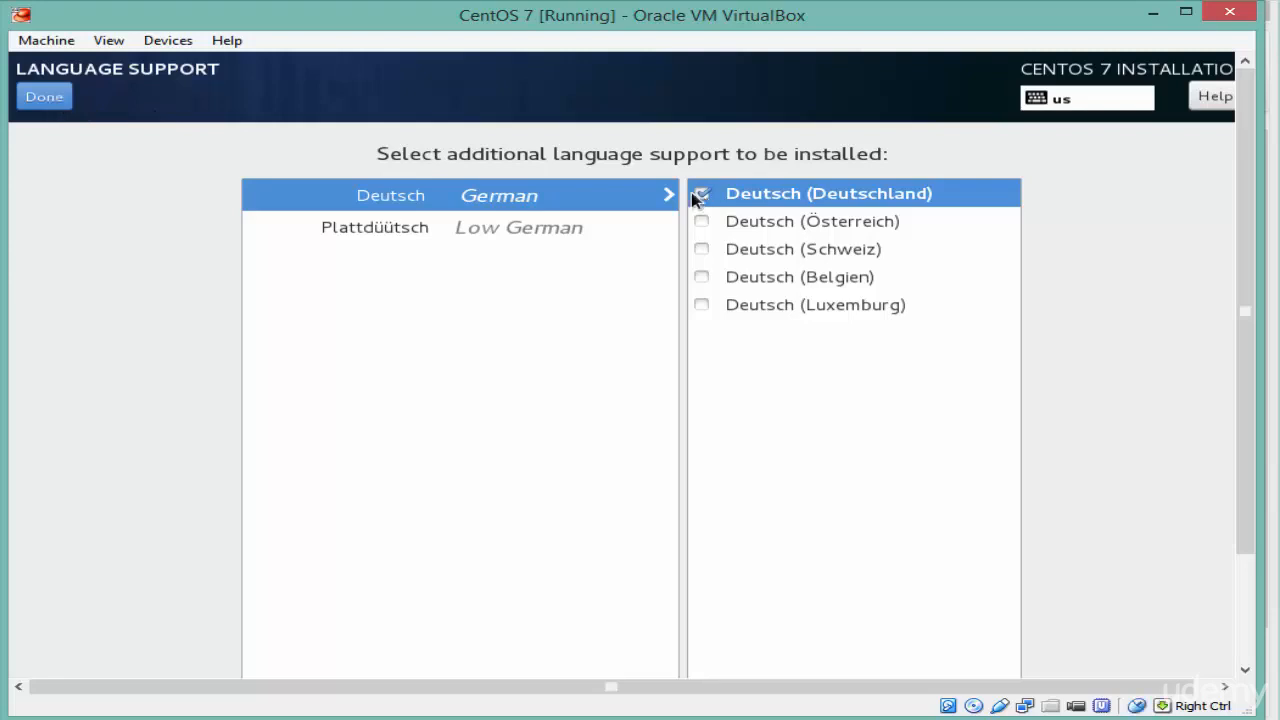
{"action": "left_click", "coordinate": [44, 100]}
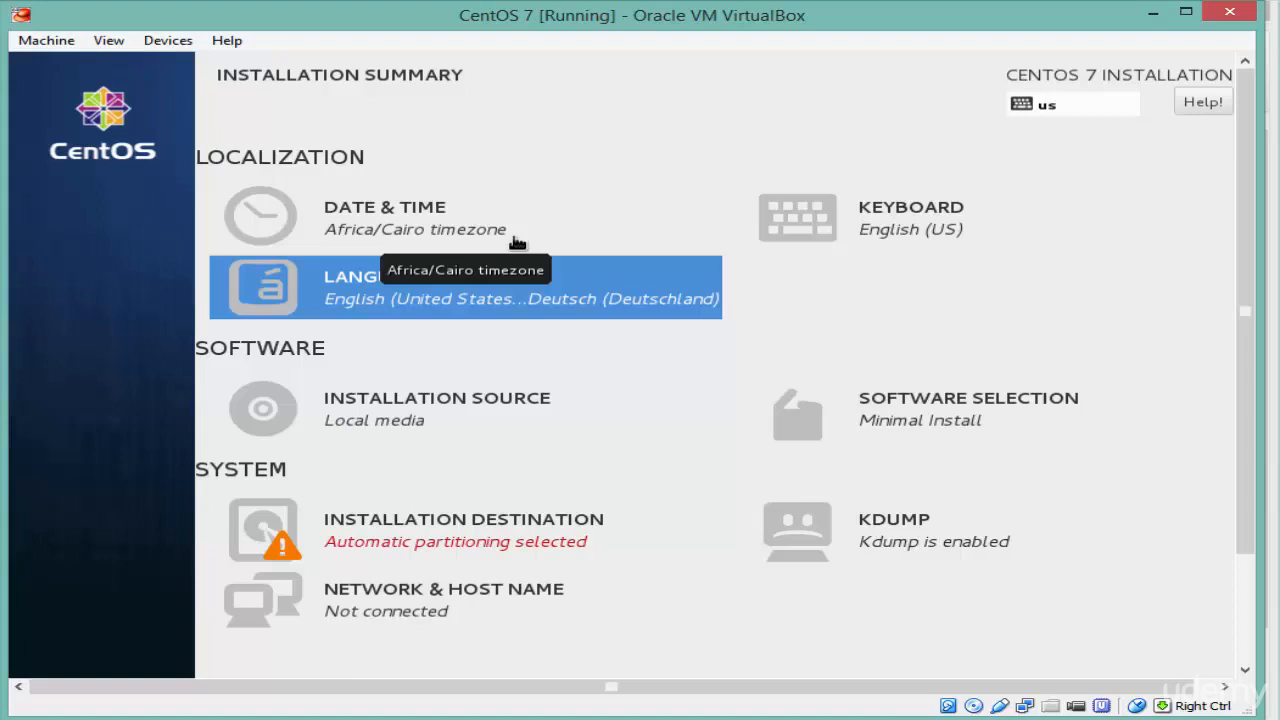
Add the plain Arabic layout to the system's keyboard layouts.
{"action": "left_click", "coordinate": [902, 224]}
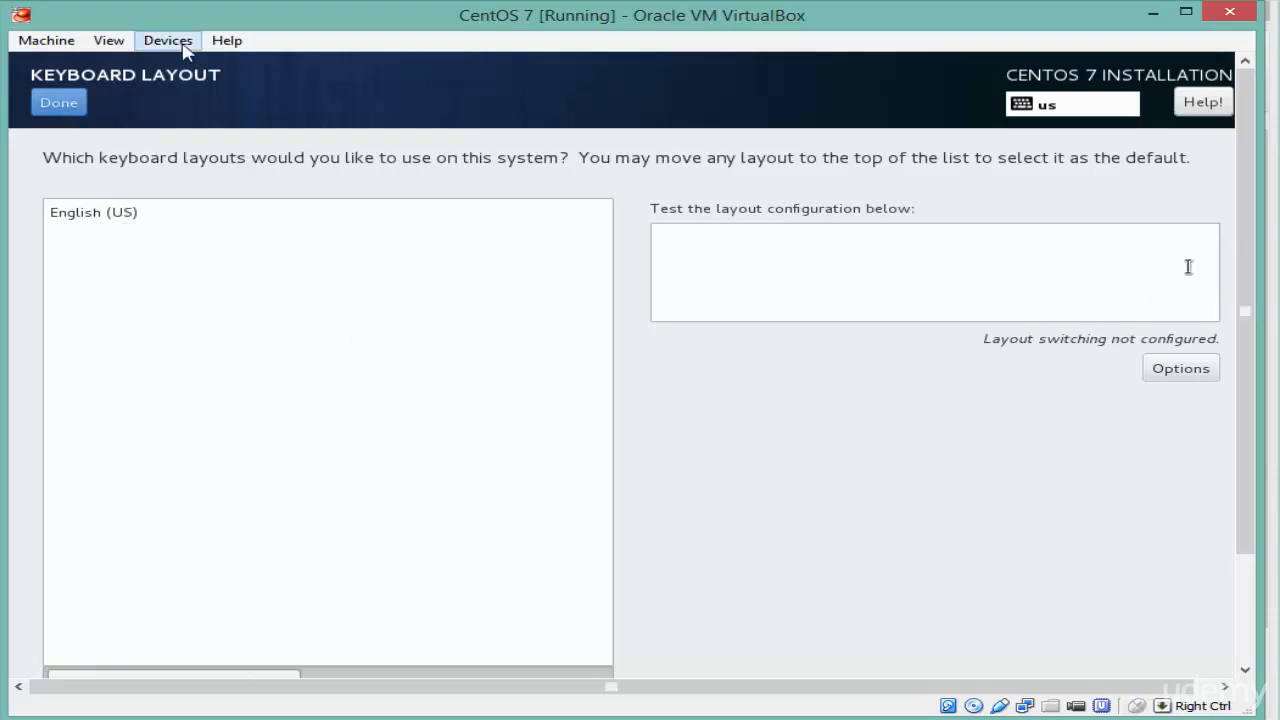
{"action": "scroll", "coordinate": [1240, 226], "scroll_direction": "down", "scroll_amount": 2}
{"action": "scroll", "coordinate": [1240, 226], "scroll_direction": "down", "scroll_amount": 2}
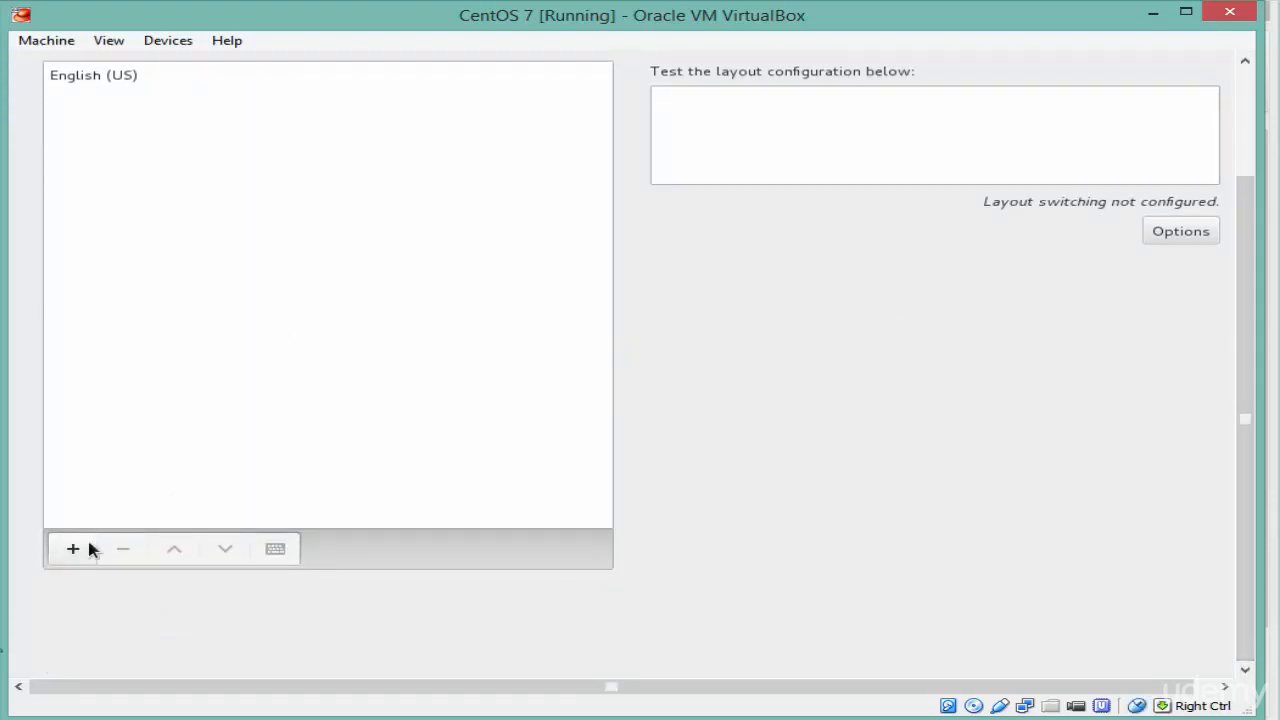
{"action": "key", "text": "Control_R"}
{"action": "left_click", "coordinate": [75, 536]}
{"action": "left_click", "coordinate": [69, 555]}
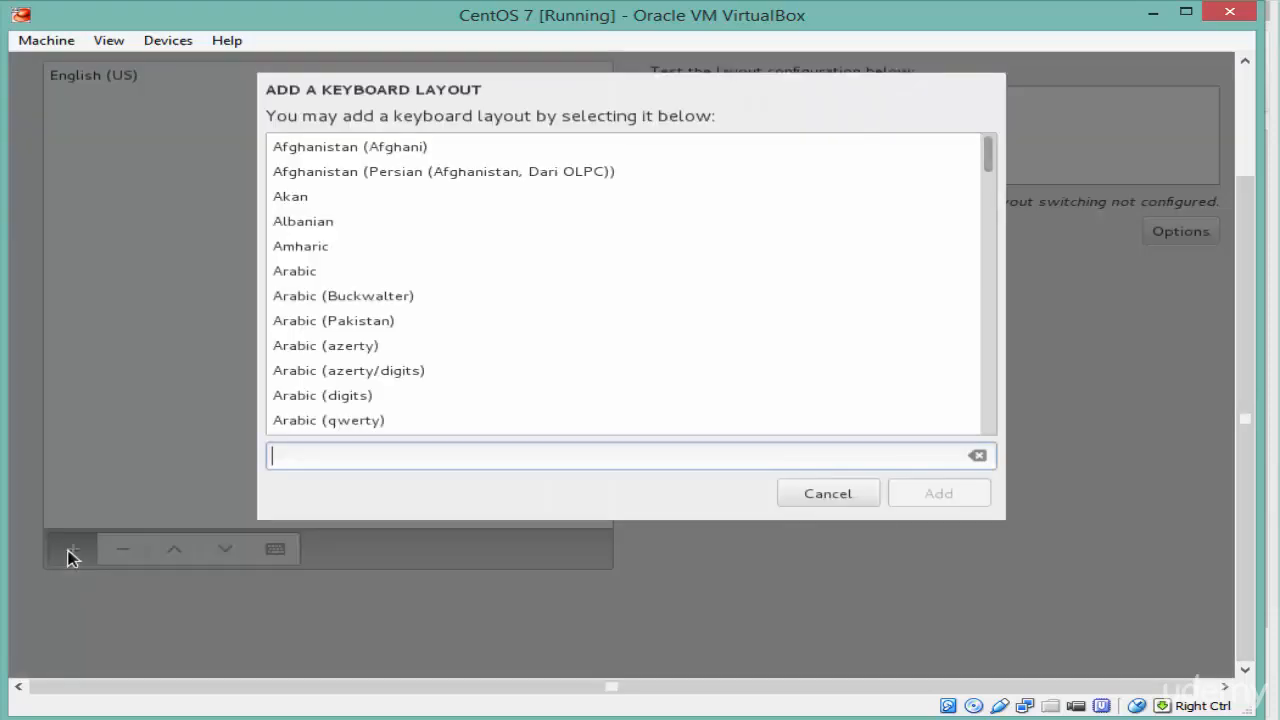
{"action": "left_click", "coordinate": [316, 278]}
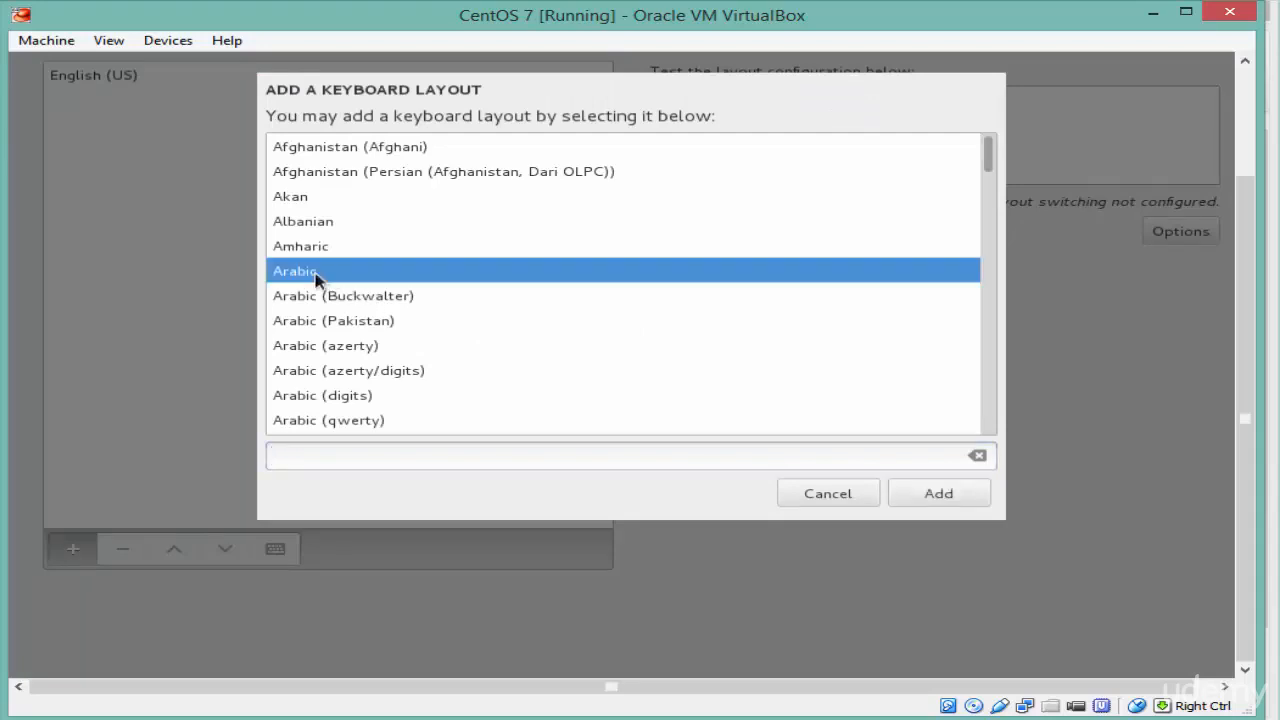
{"action": "left_click", "coordinate": [944, 493]}
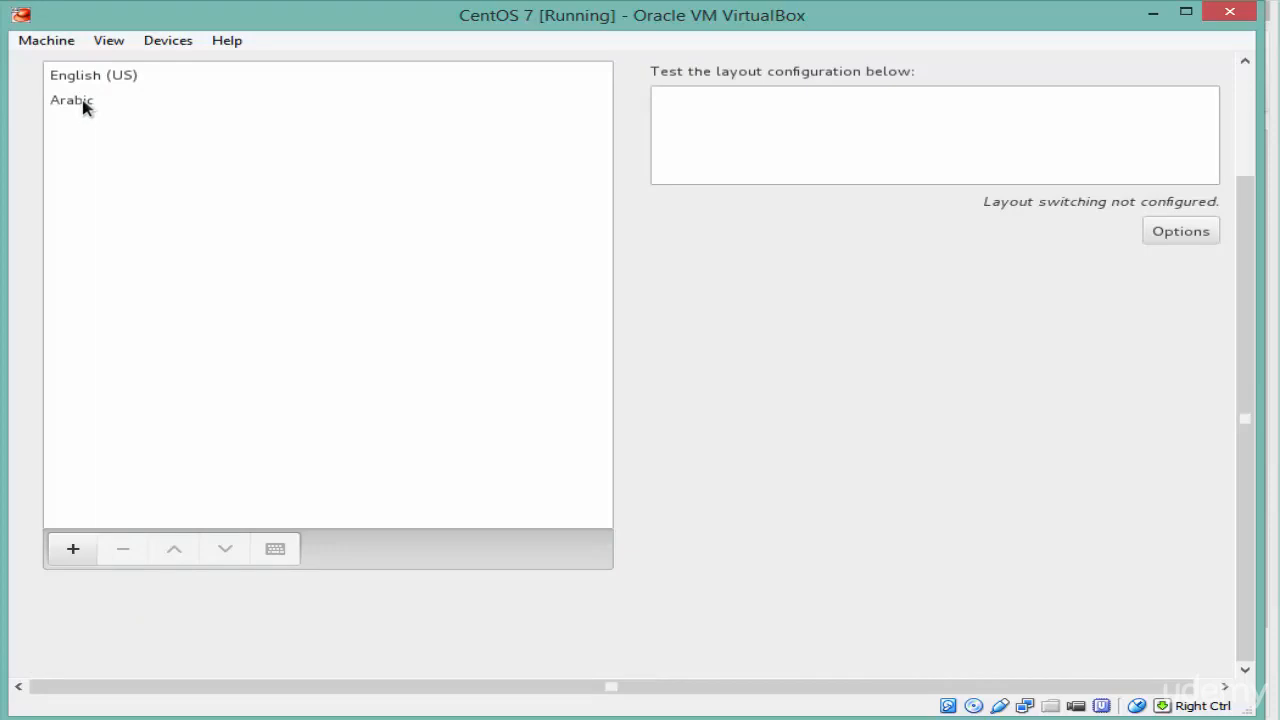
Search the keyboard layouts for "german" and add the plain German layout to the system's layouts.
{"action": "left_click", "coordinate": [78, 552]}
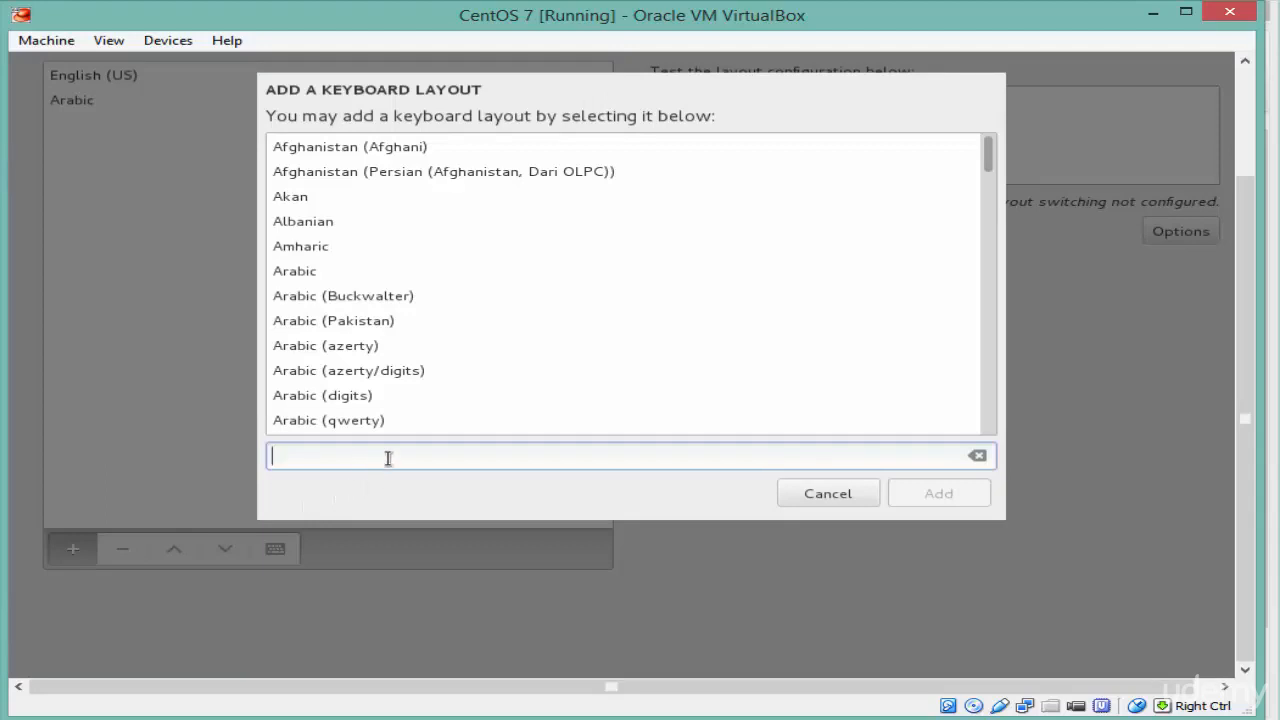
{"action": "type", "text": "german"}
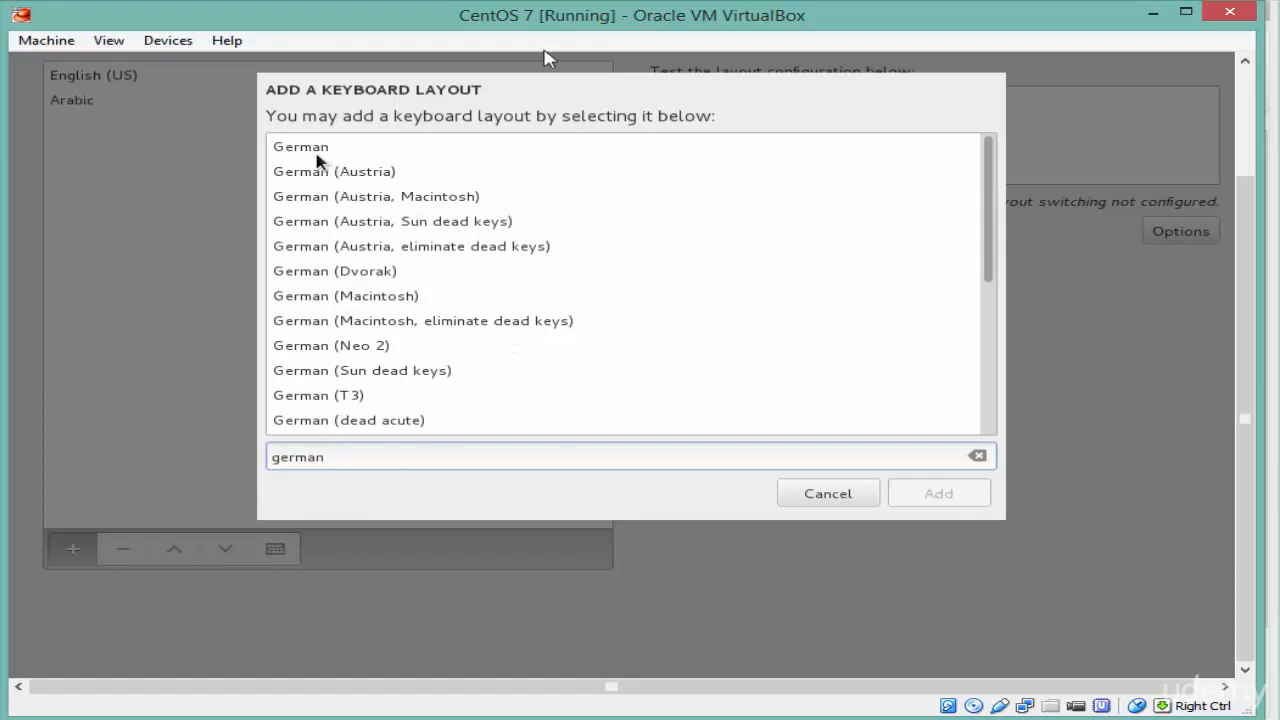
{"action": "left_click", "coordinate": [294, 171]}
{"action": "key", "text": "Up"}
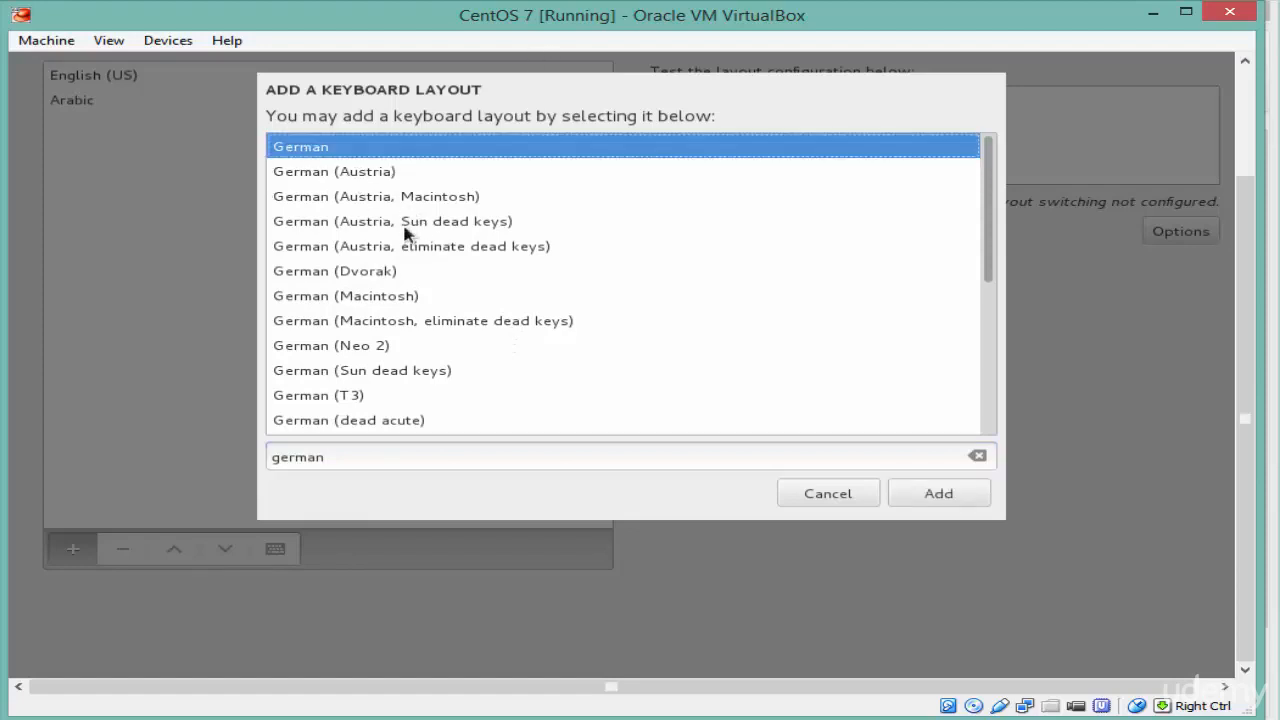
{"action": "left_click", "coordinate": [931, 495]}
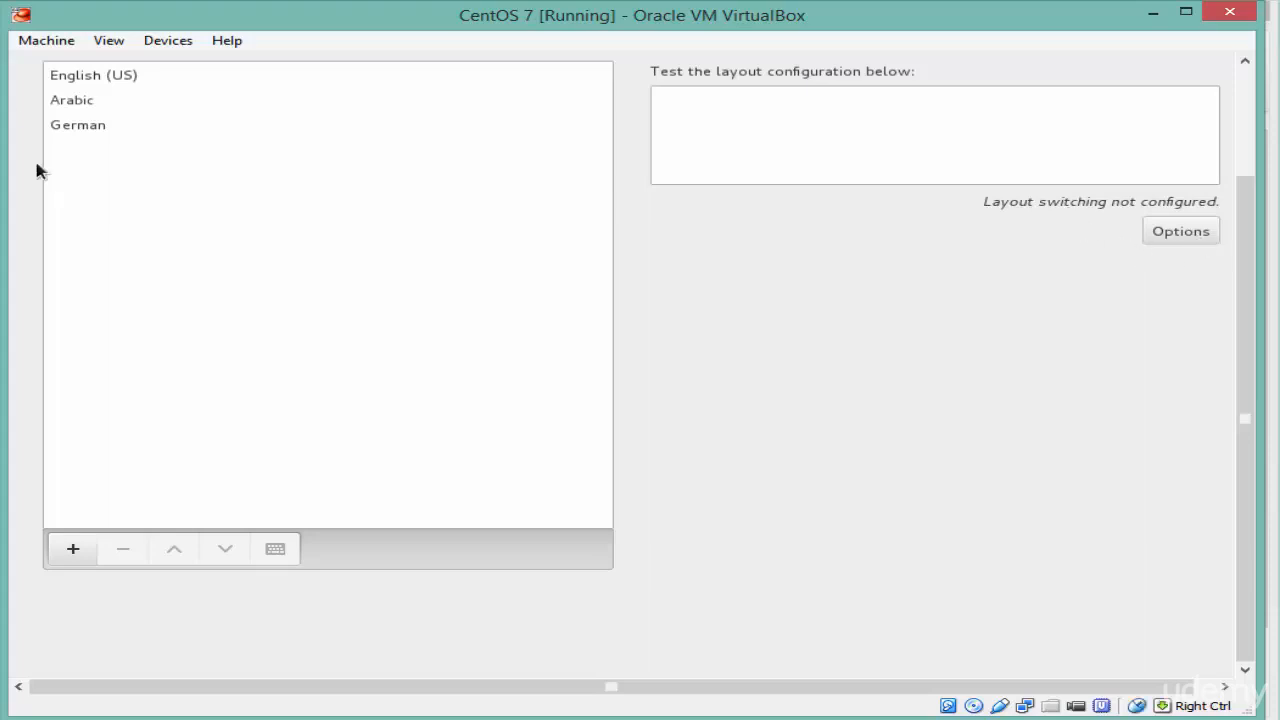
Set Left Alt+Left Shift as the combination for switching between keyboard layouts and finish the keyboard layout settings.
{"action": "left_click", "coordinate": [1172, 240]}
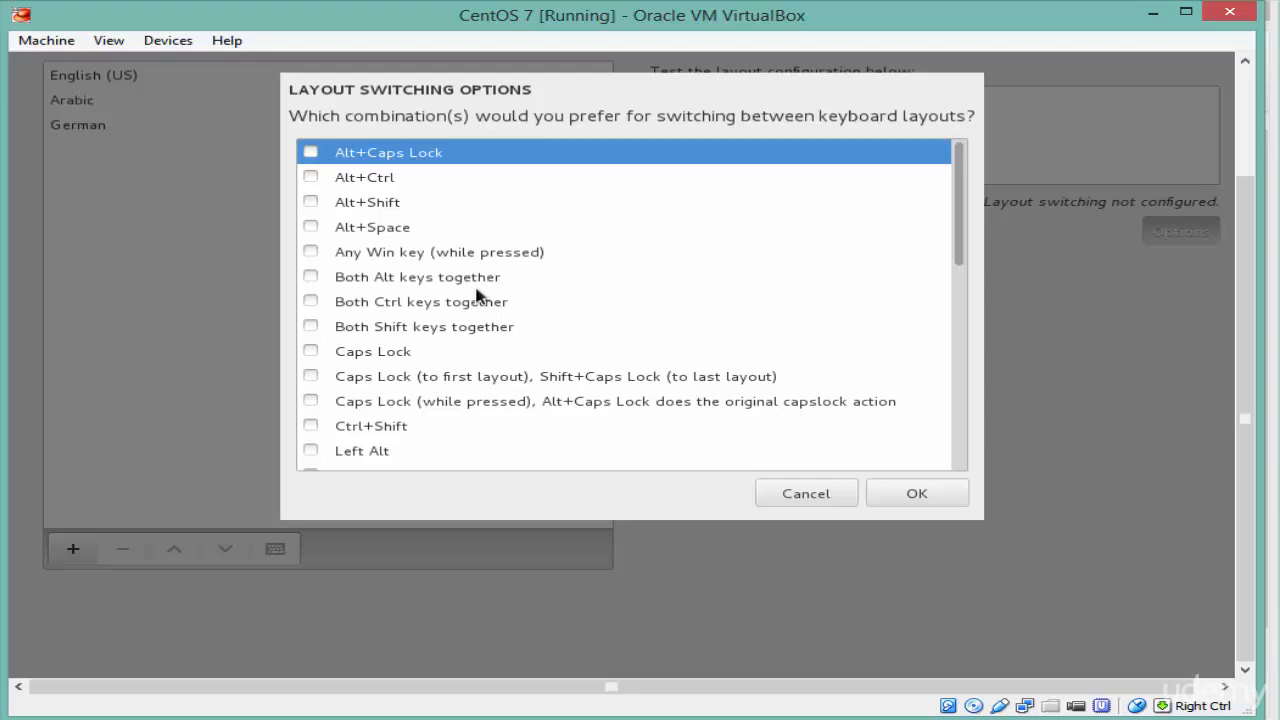
{"action": "scroll", "coordinate": [476, 294], "scroll_direction": "down", "scroll_amount": 3}
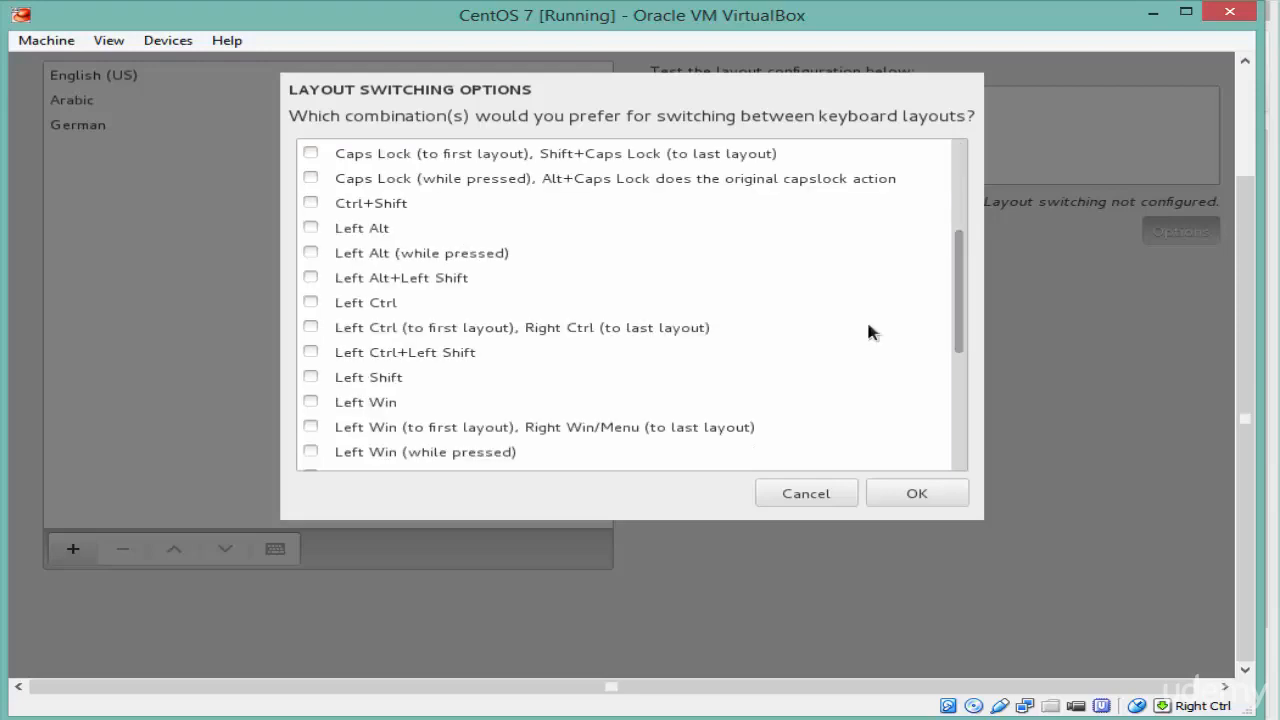
{"action": "left_click", "coordinate": [310, 279]}
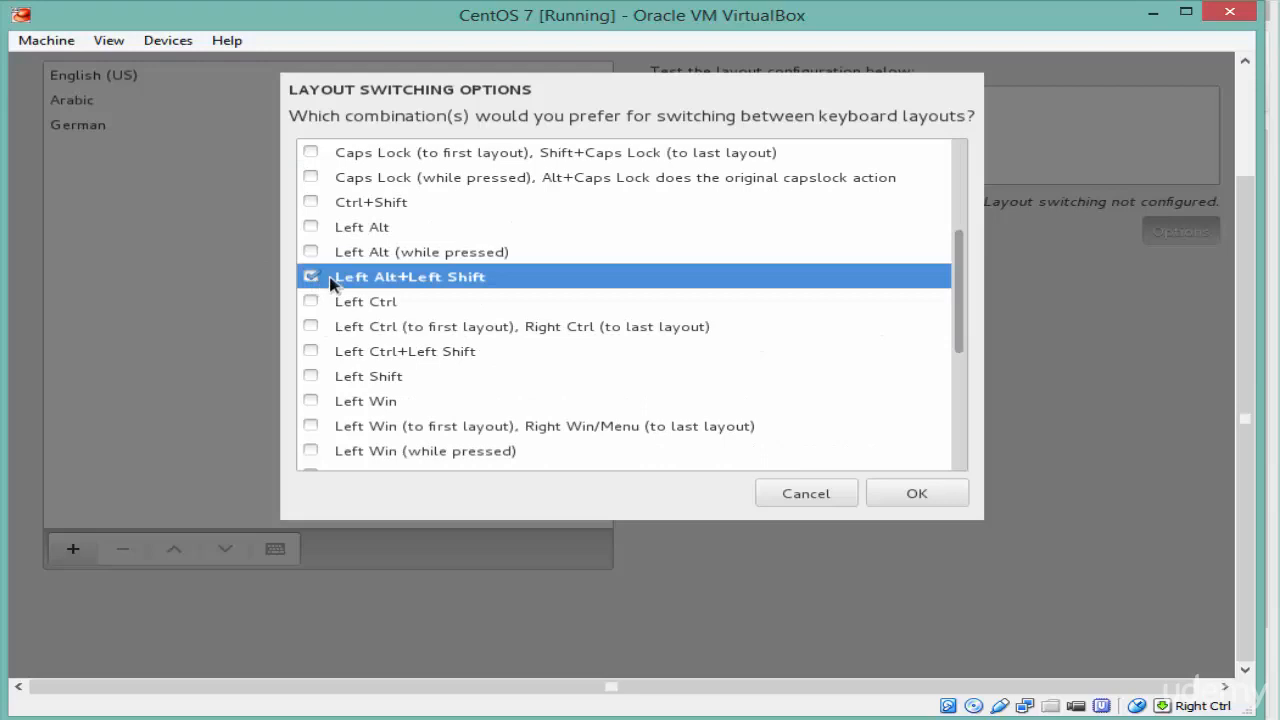
{"action": "left_click", "coordinate": [921, 497]}
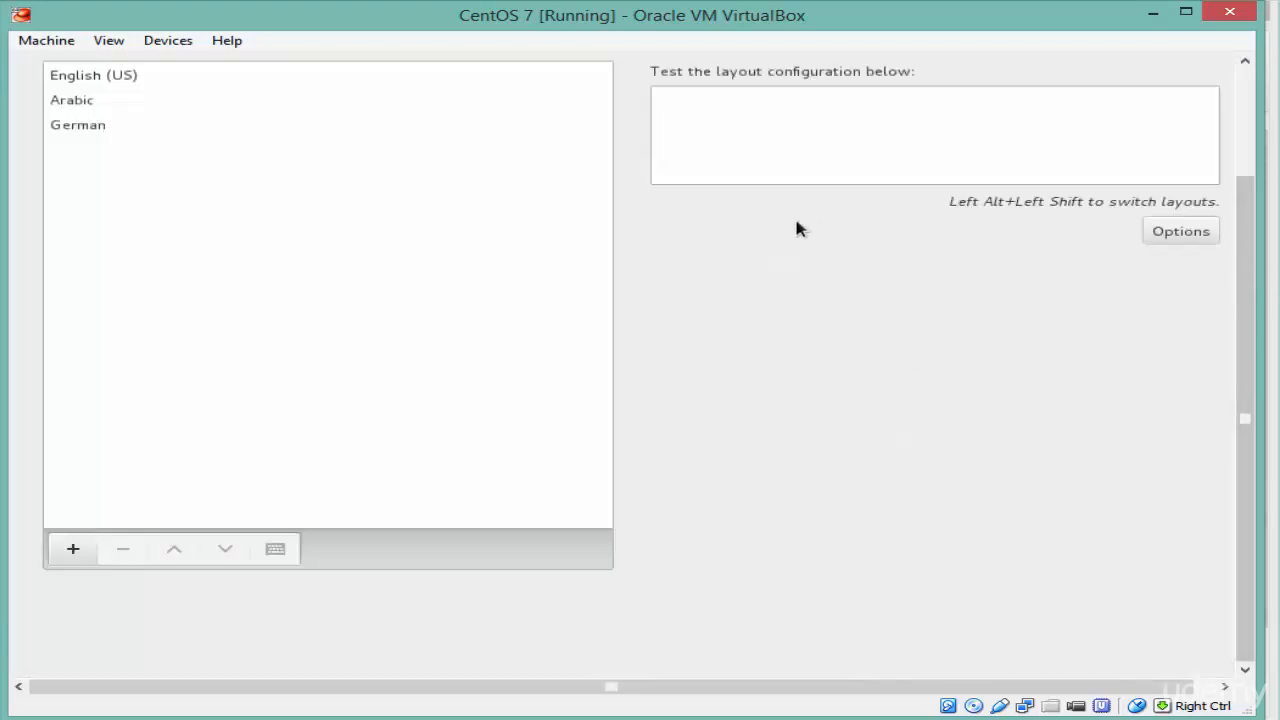
{"action": "key", "text": "Control_R"}
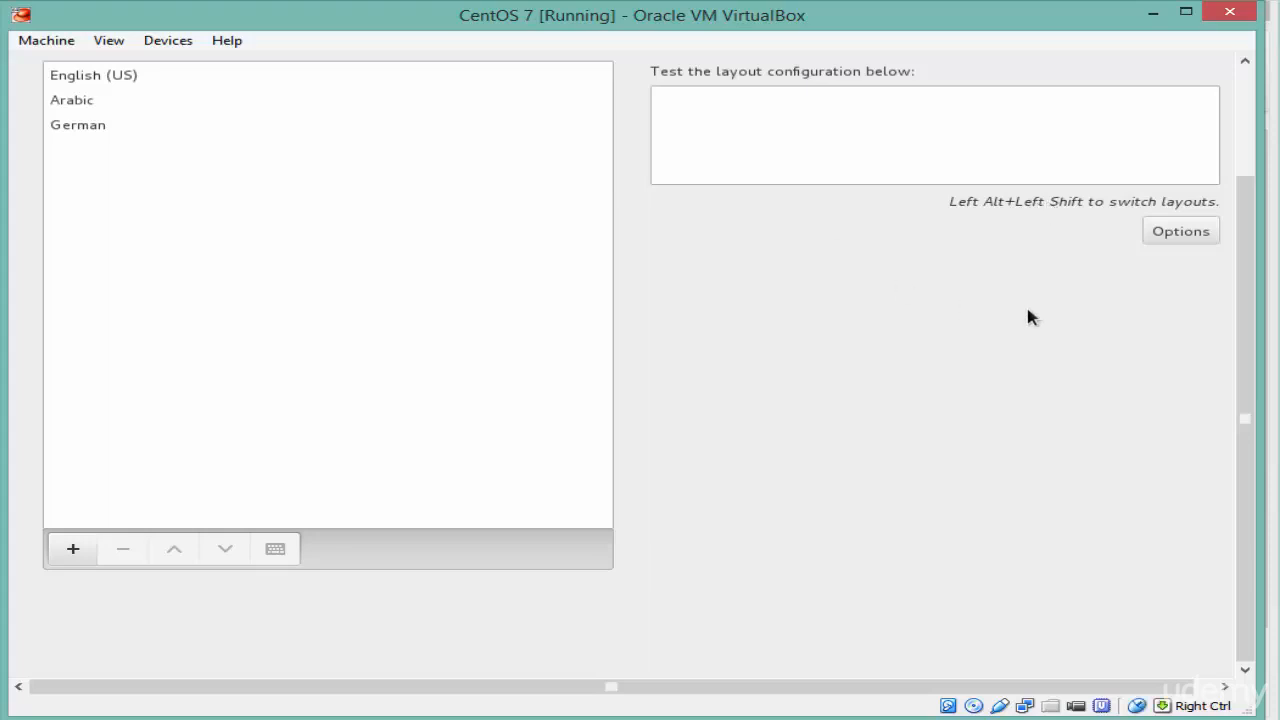
{"action": "left_click_drag", "start_coordinate": [1245, 216], "coordinate": [1262, 100]}
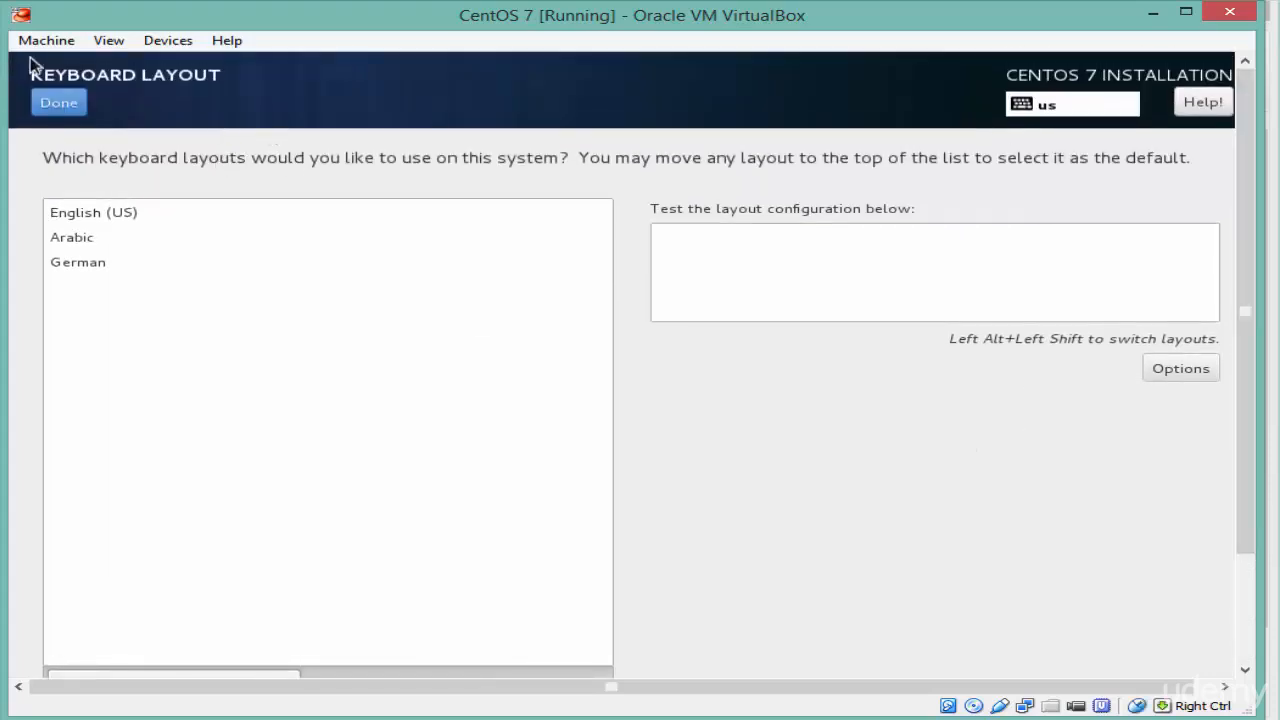
{"action": "left_click", "coordinate": [57, 104]}
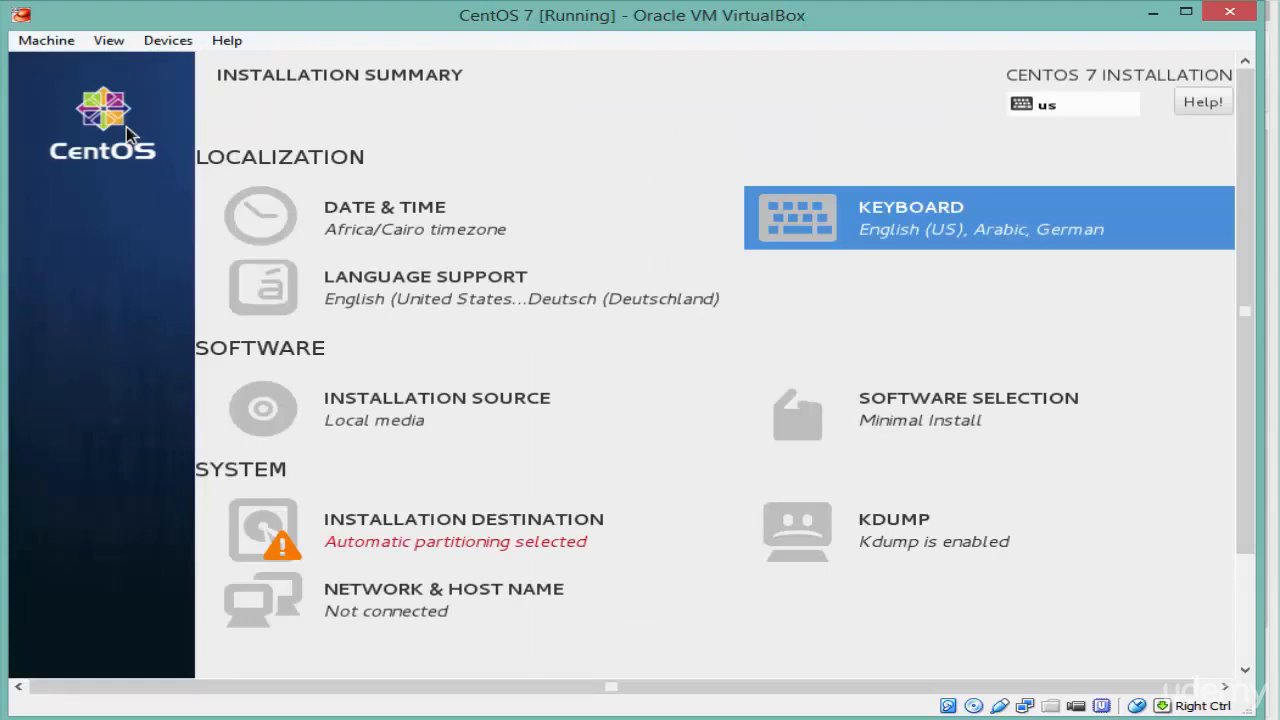